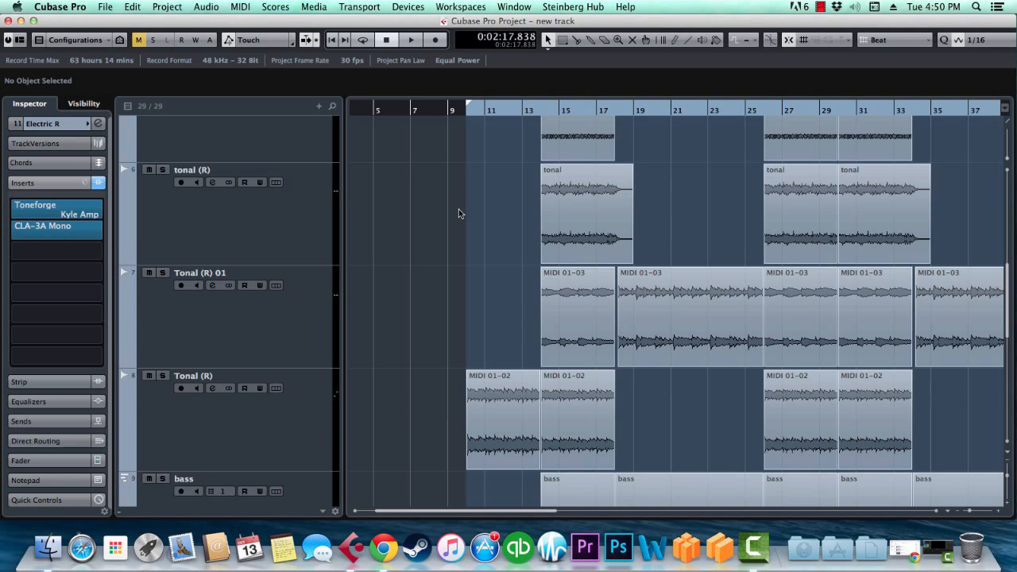
Expand the basic track settings in the Inspector for the Tonal (R) 01 track and select the Tonal (R) track
click(324, 318)
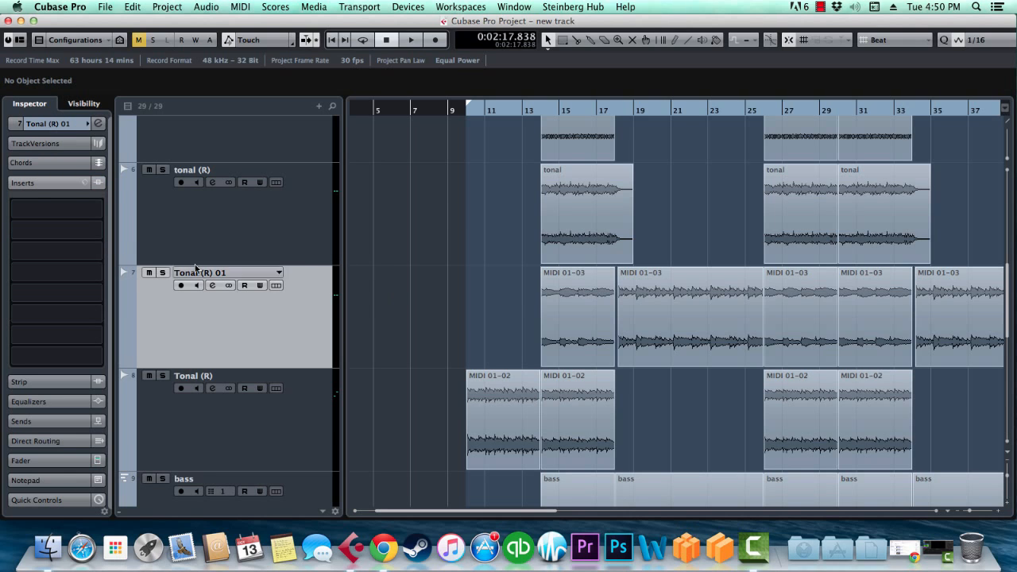
click(63, 131)
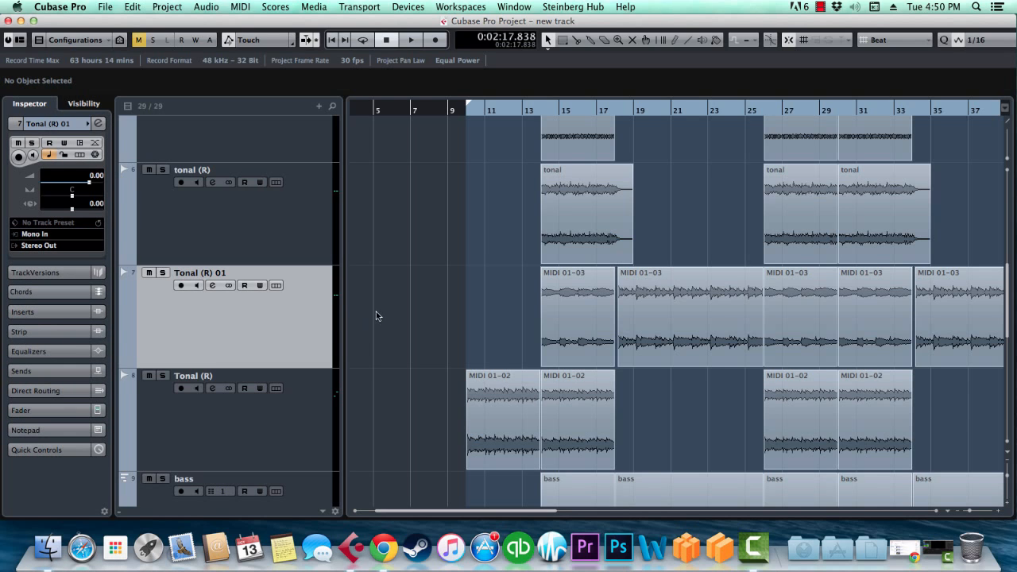
scroll(401, 318, down, 3)
click(297, 307)
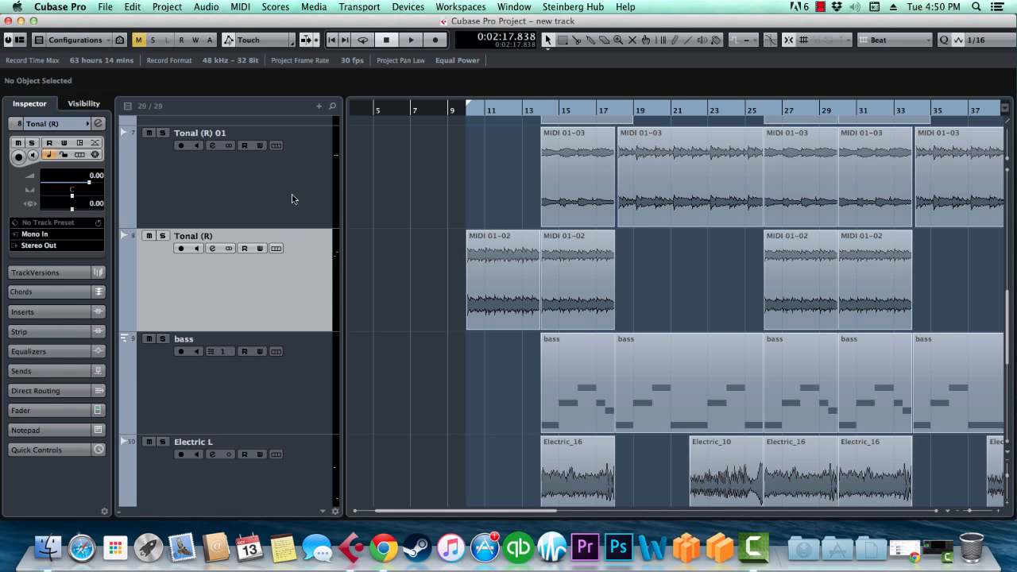
click(292, 197)
click(315, 275)
Place the project cursor just before bar 14, at 0:00:38.250, and select the bass track
drag(538, 112, 518, 119)
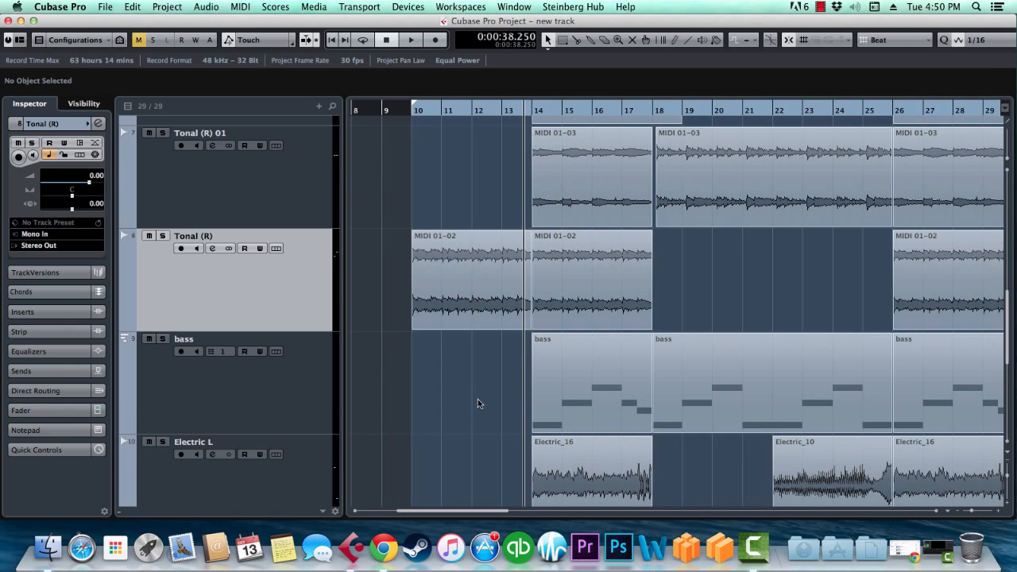
mouse_move(454, 510)
mouse_down()
mouse_move(529, 507)
mouse_move(446, 508)
mouse_up()
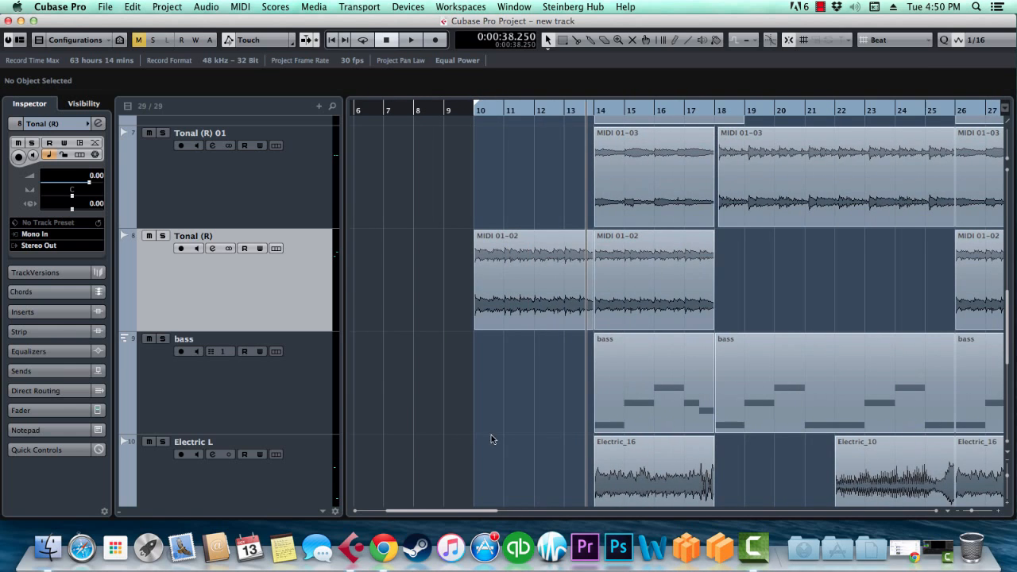
click(261, 393)
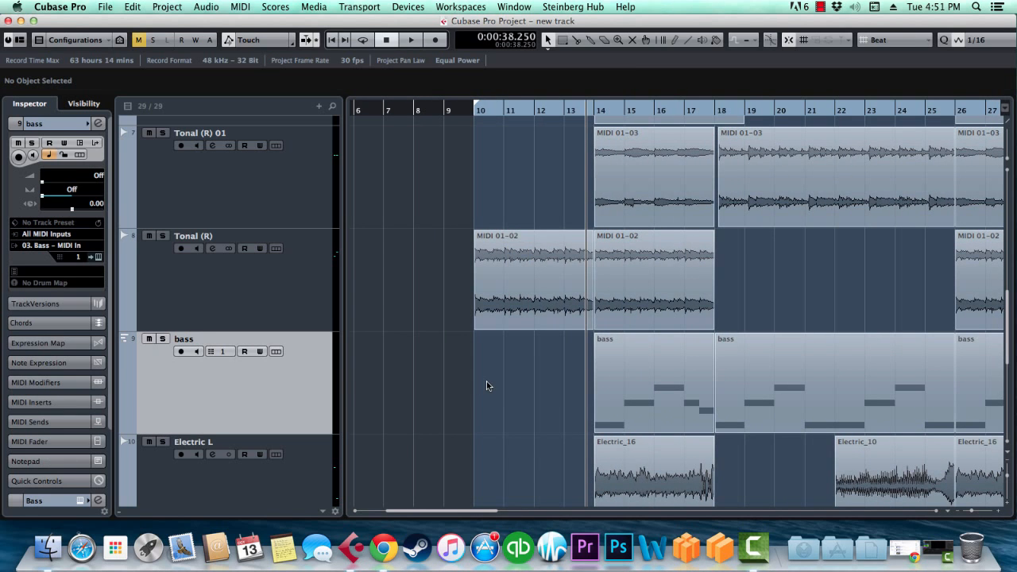
drag(468, 510, 482, 514)
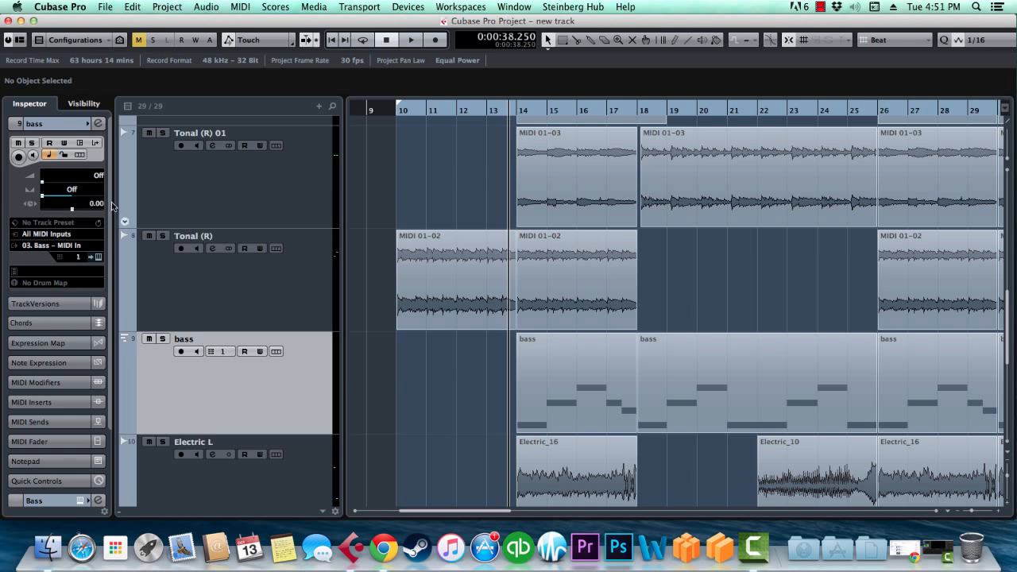
Collapse the bass track's basic settings and check the Freeze Audio Channel option of the Tonal (R) track, returning to bass
click(63, 125)
click(243, 298)
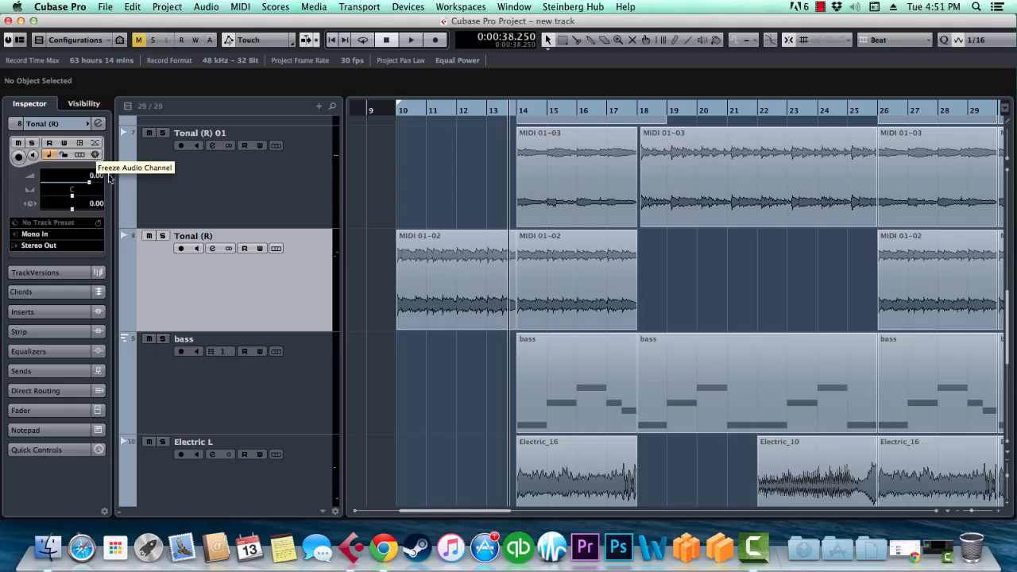
click(252, 385)
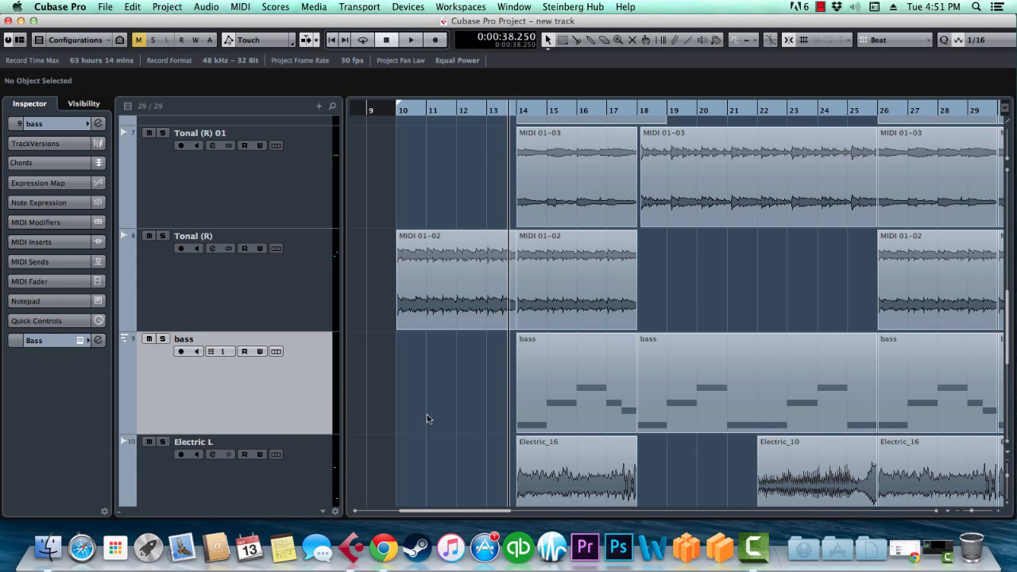
Try to freeze the Kontakt 5 instrument in slot 1 of the VST Instruments rack, then close the rack
click(408, 8)
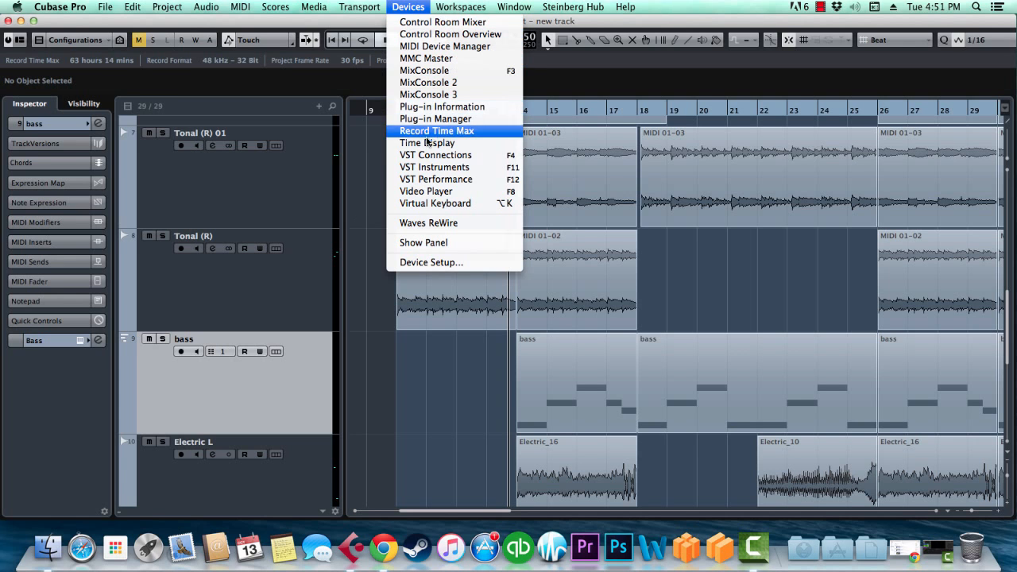
click(430, 168)
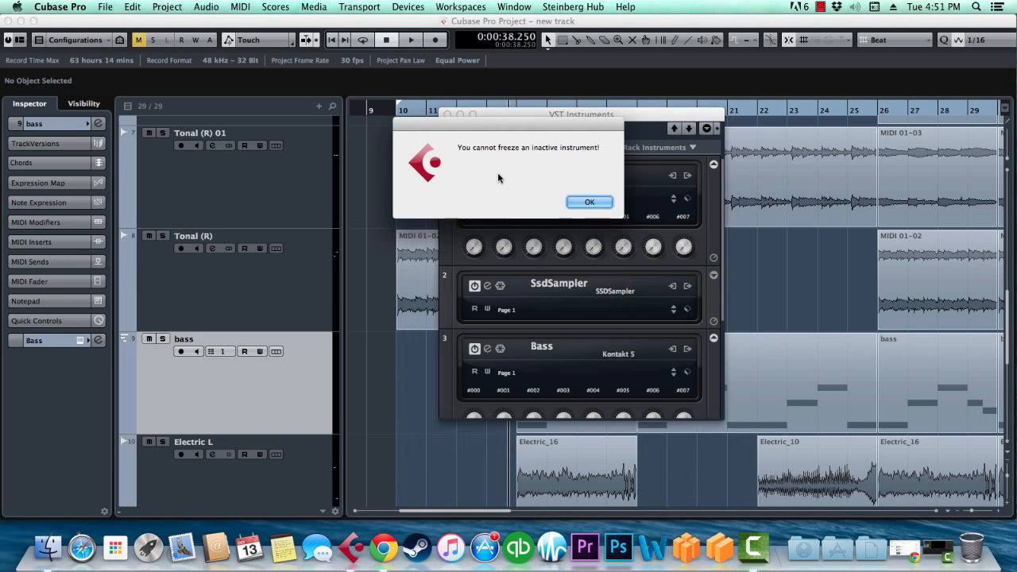
click(499, 176)
click(585, 201)
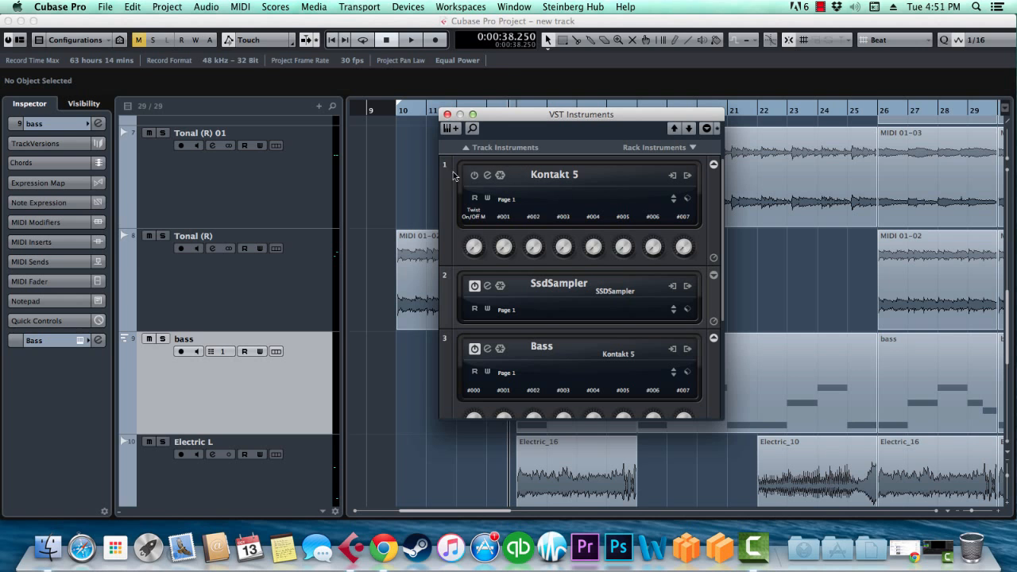
click(447, 115)
Examine the average load, real-time peak and disk meters in the VST Performance window, then close it
drag(978, 511, 966, 512)
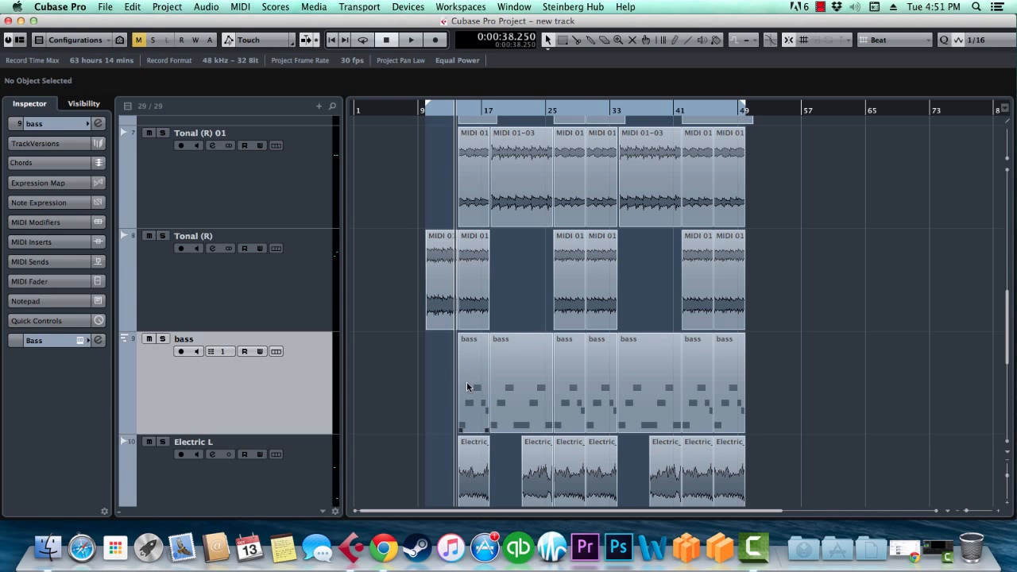
click(409, 9)
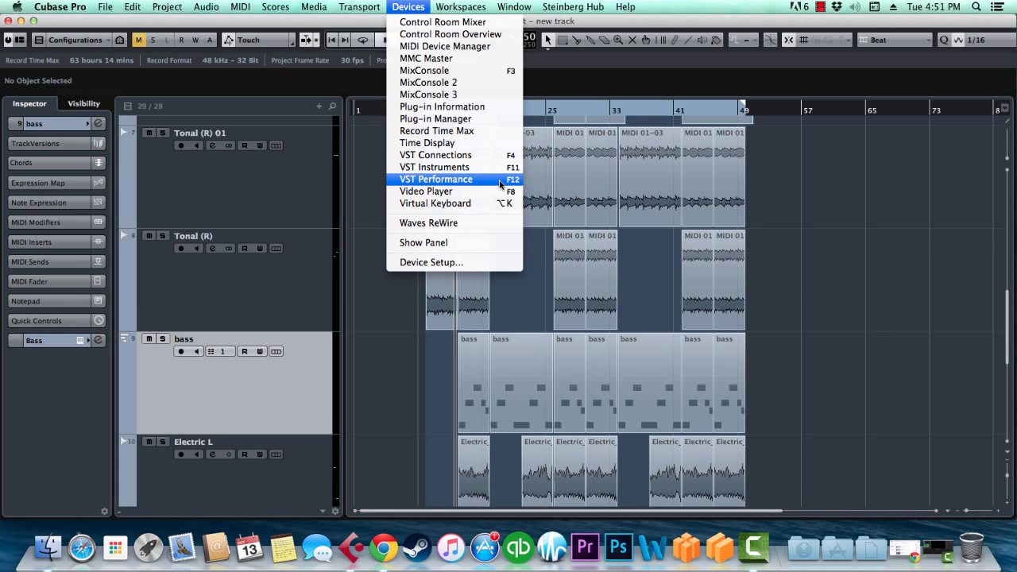
click(509, 186)
drag(484, 175, 513, 213)
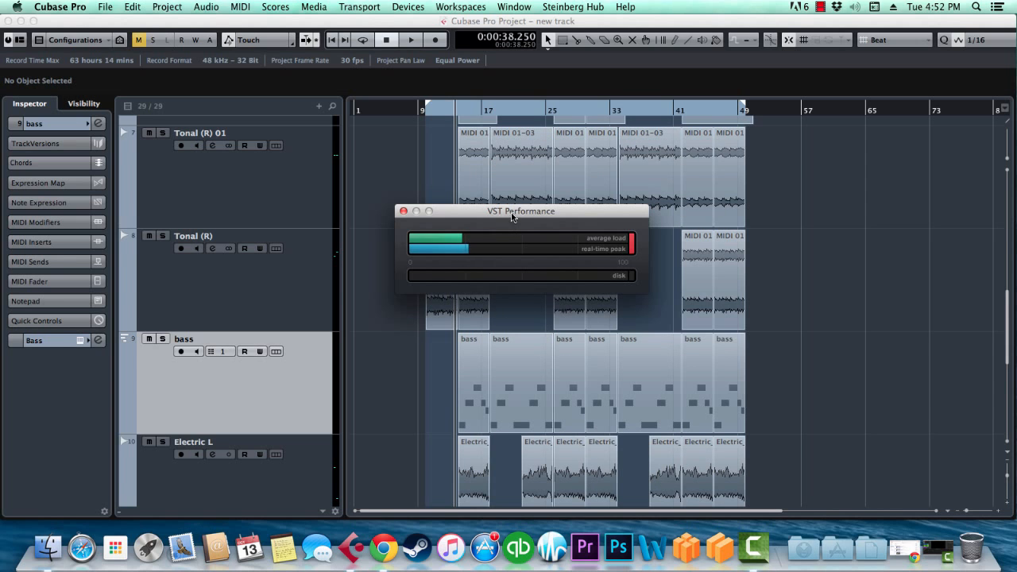
drag(514, 213, 537, 341)
drag(513, 300, 495, 243)
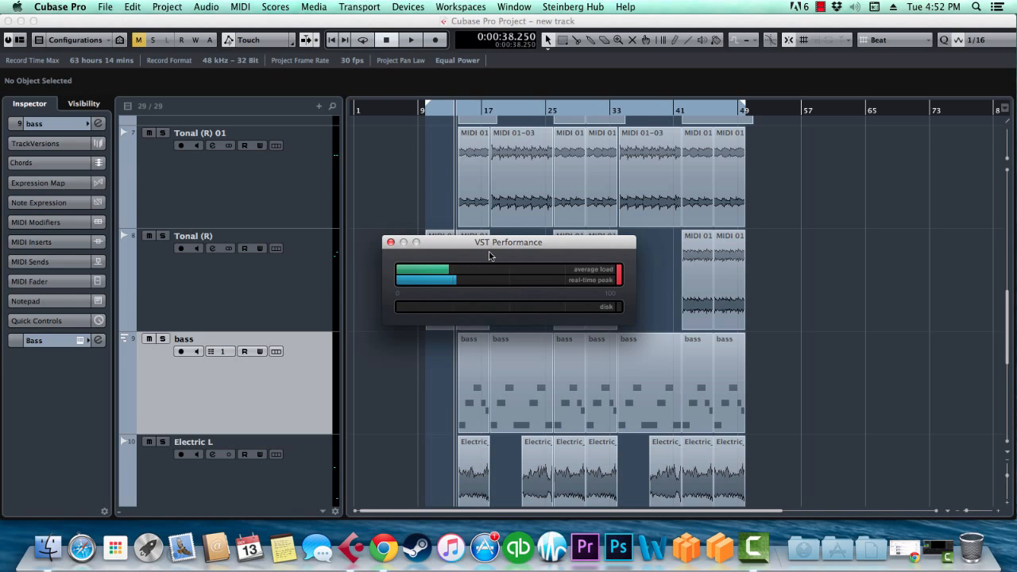
mouse_move(493, 242)
mouse_down()
mouse_move(536, 282)
mouse_move(493, 235)
mouse_up()
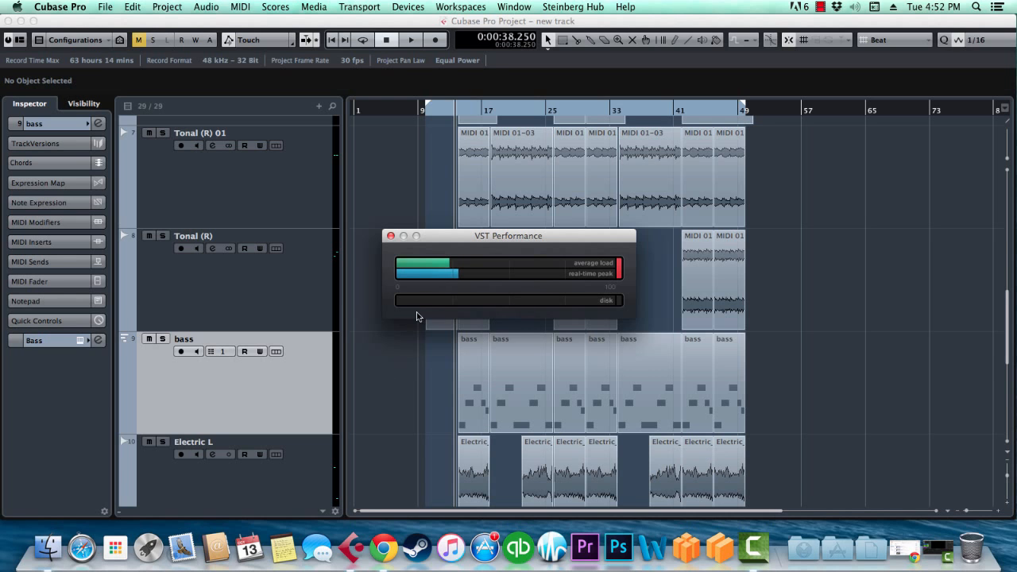
mouse_move(480, 240)
mouse_down()
mouse_move(484, 232)
mouse_move(484, 244)
mouse_up()
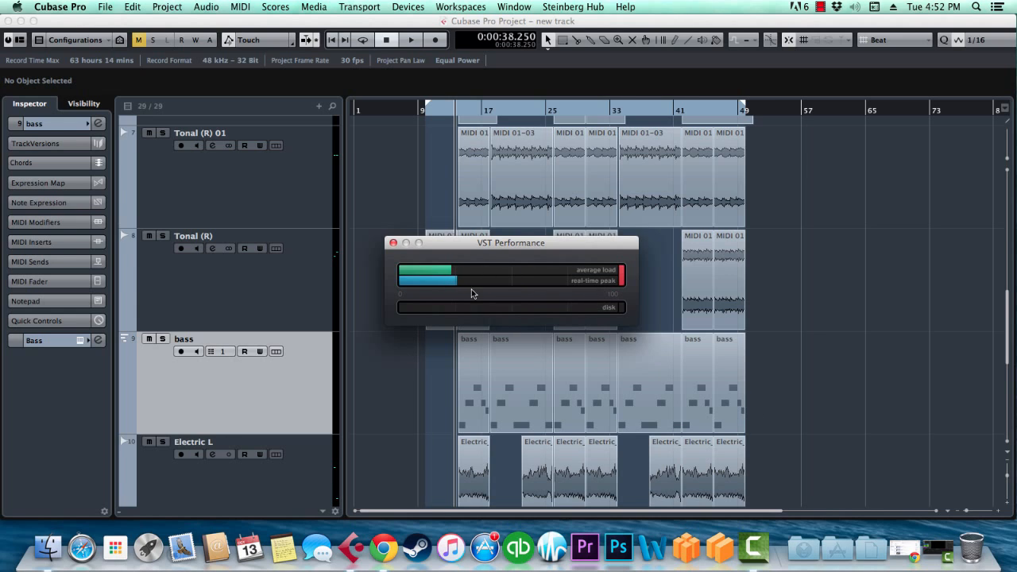
drag(486, 243, 482, 250)
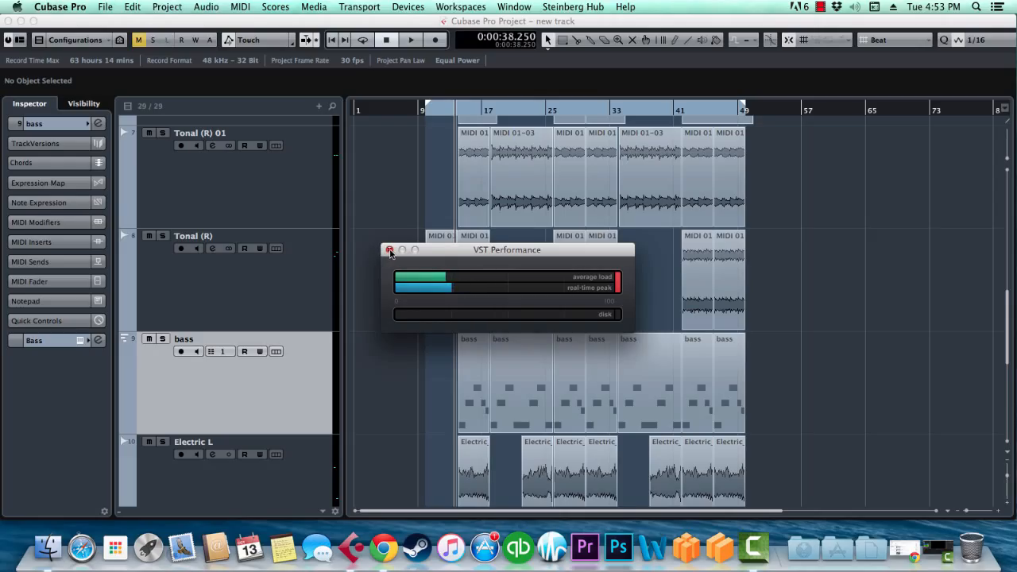
click(390, 251)
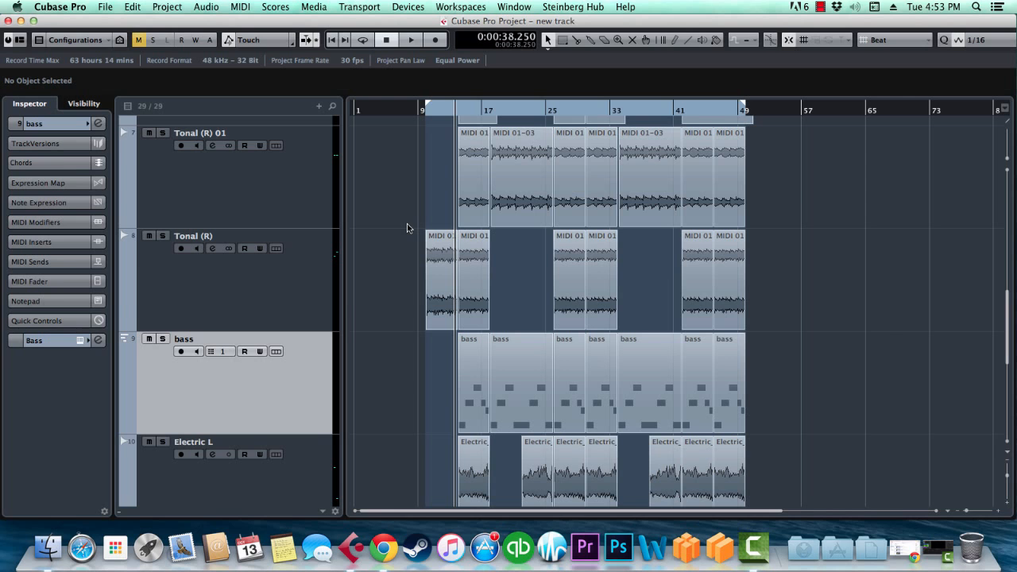
Add the Performance Meter to the MixConsole toolbar and return to the project window
key(F3)
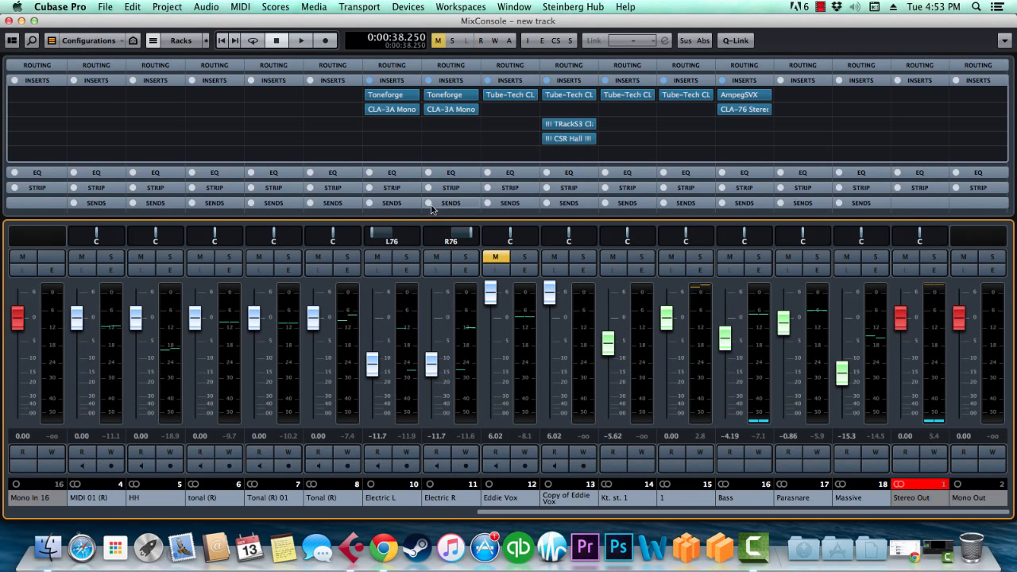
right_click(795, 43)
mouse_move(835, 46)
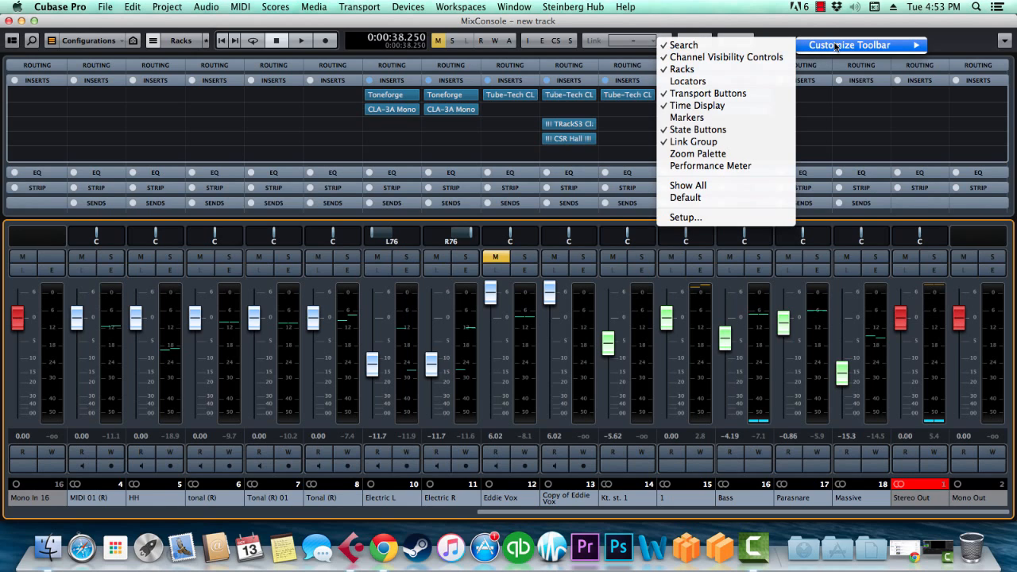
click(732, 167)
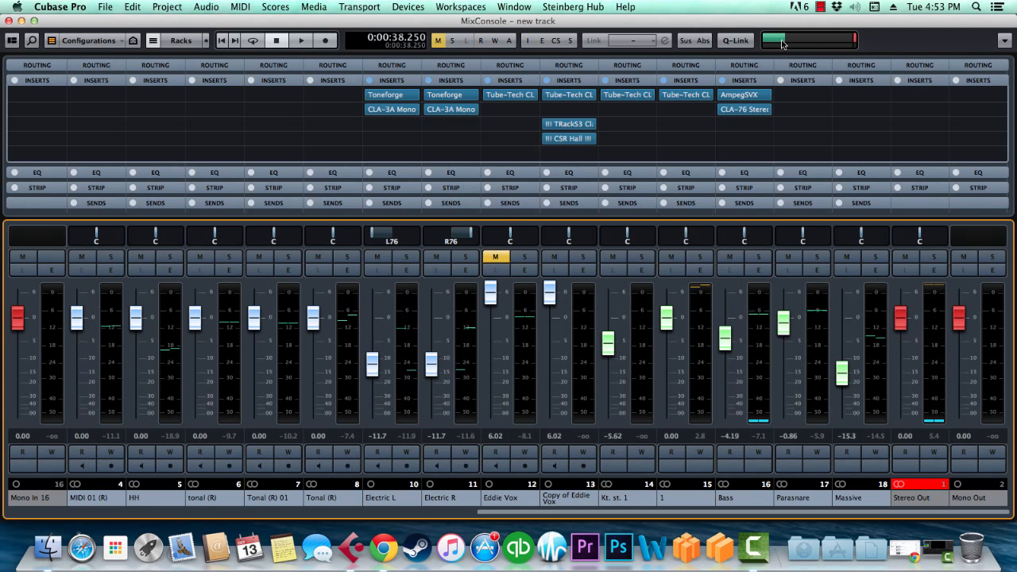
key(F3)
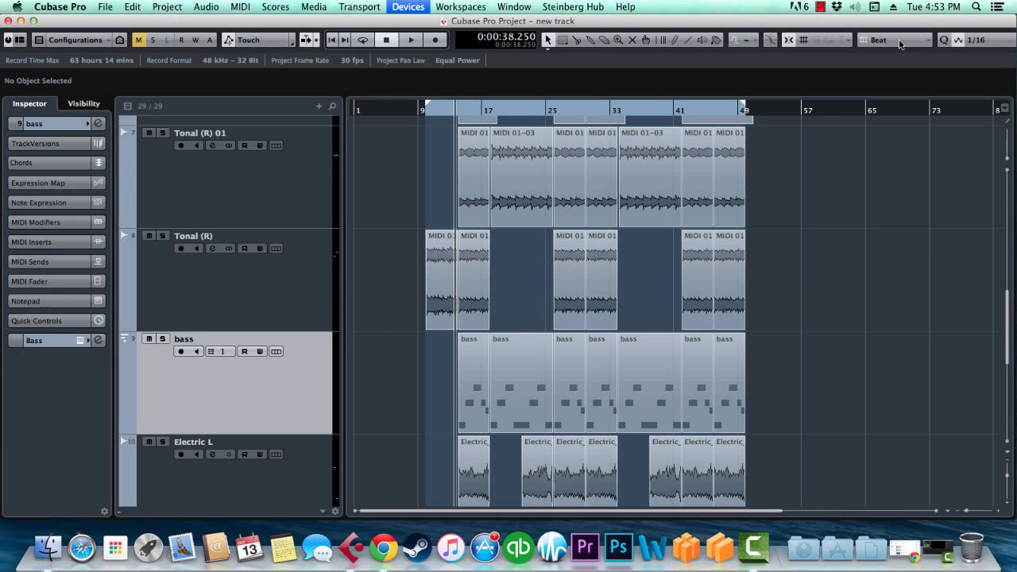
Review the instruments loaded in the VST Instruments rack, such as SsdSampler, Bass and parasnare, then close the rack
scroll(363, 352, down, 2)
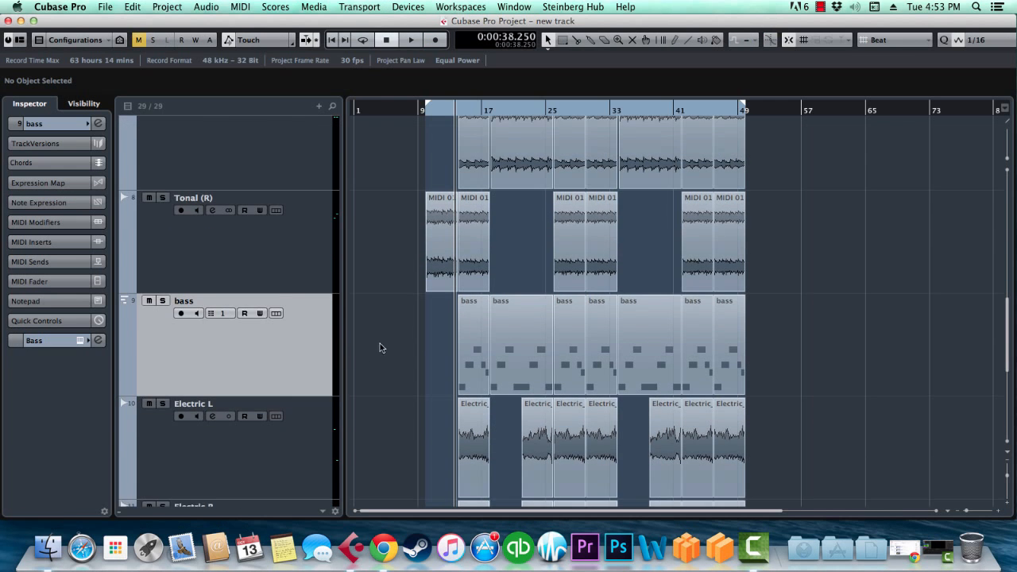
click(408, 7)
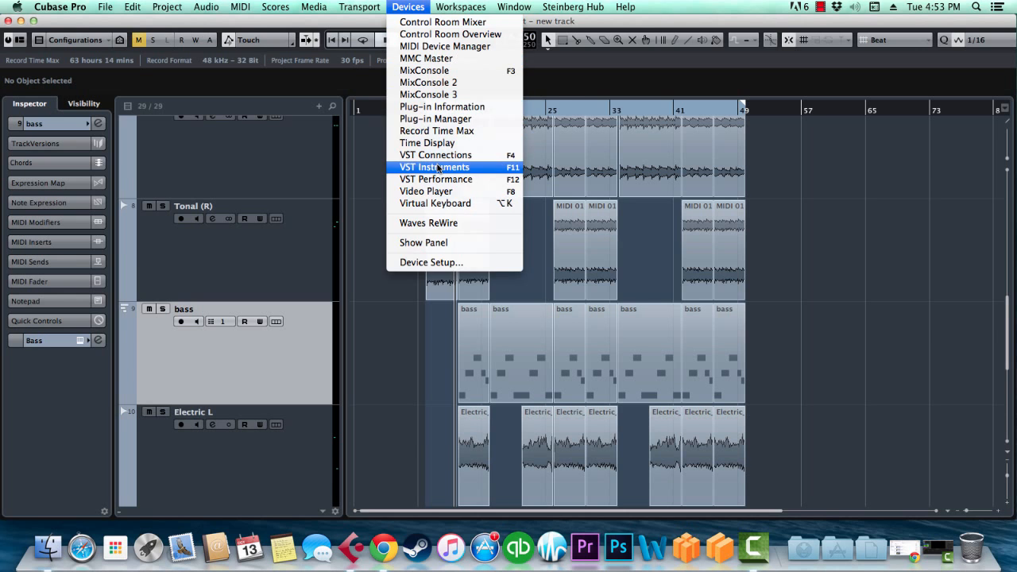
click(433, 166)
scroll(414, 281, down, 5)
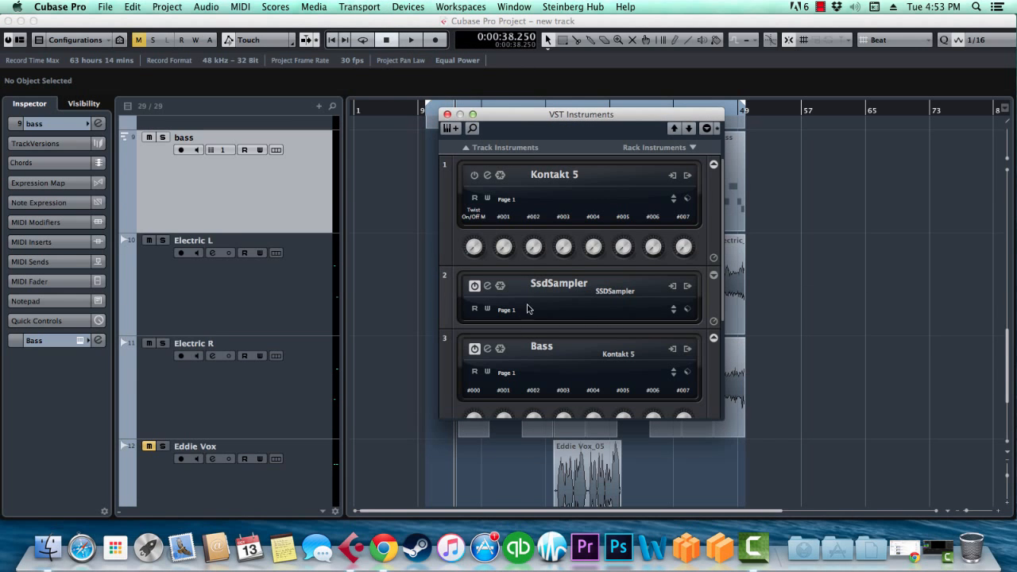
scroll(530, 302, down, 2)
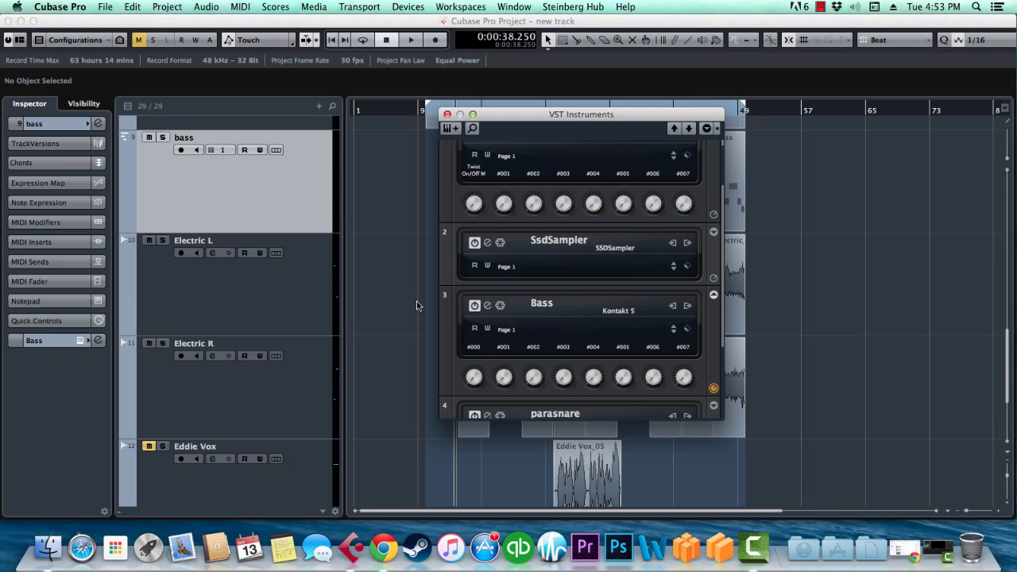
key(F11)
Play the project briefly with the MixConsole open, watching the channel levels and the performance meter
key(F3)
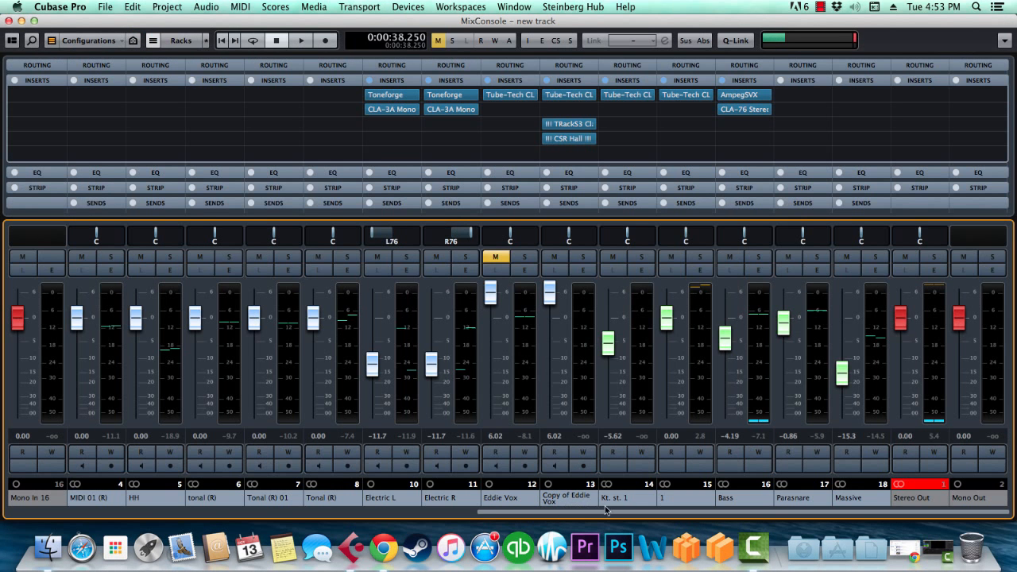
key(space)
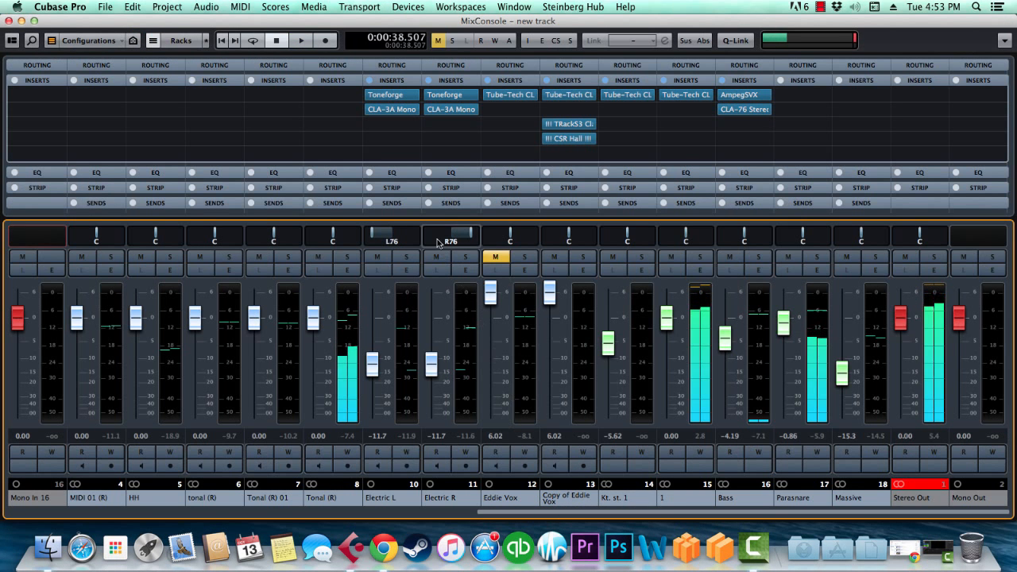
Deactivate the AmpegSVX insert on the Bass channel to check its effect on the performance meter, then reactivate it
click(739, 95)
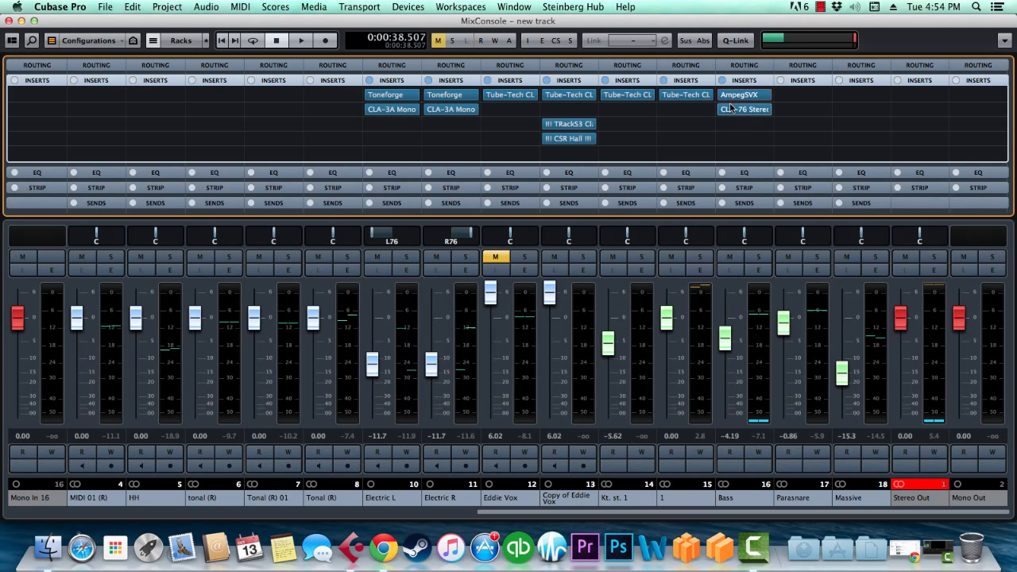
key(alt)
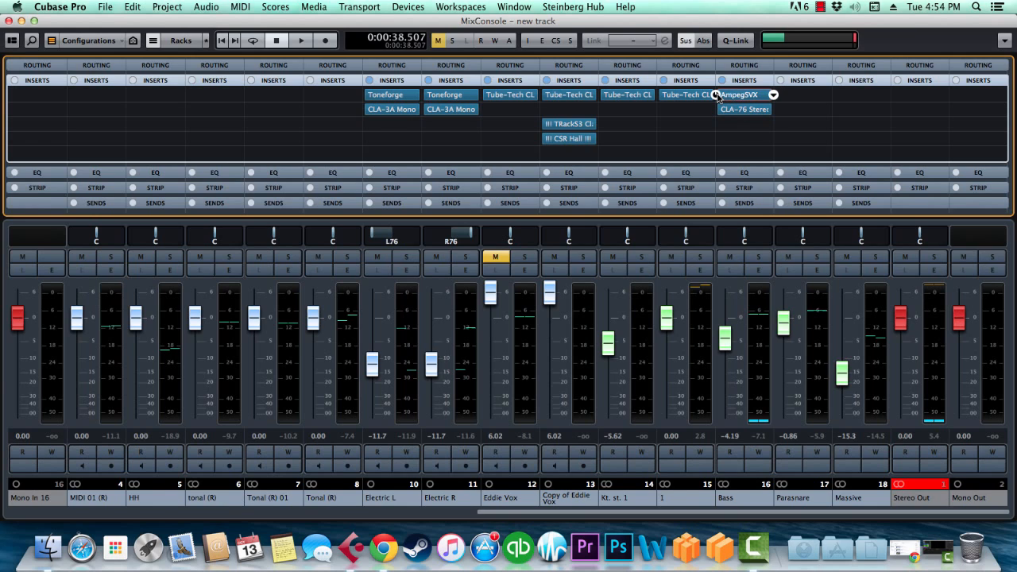
click(715, 96)
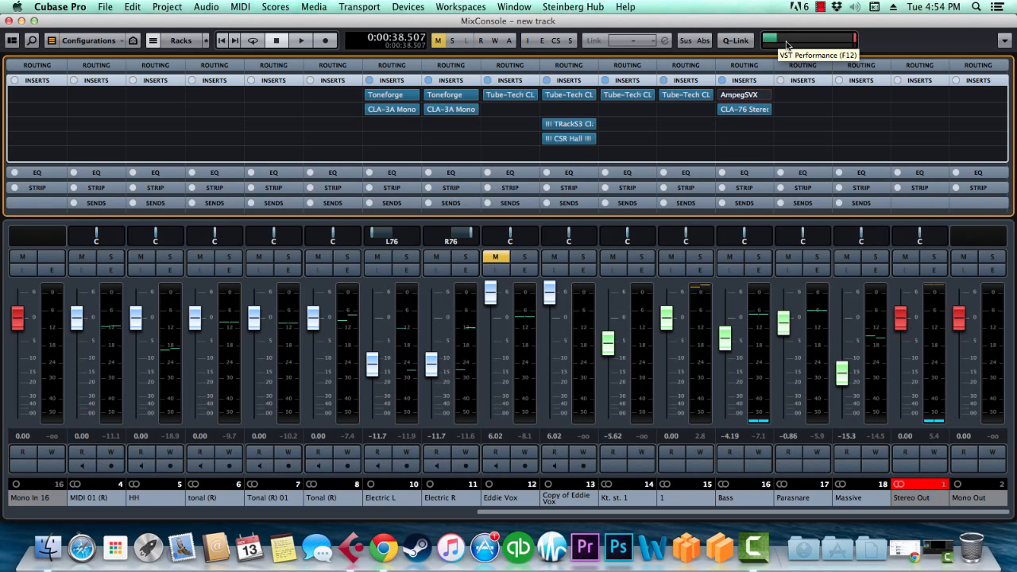
click(716, 95)
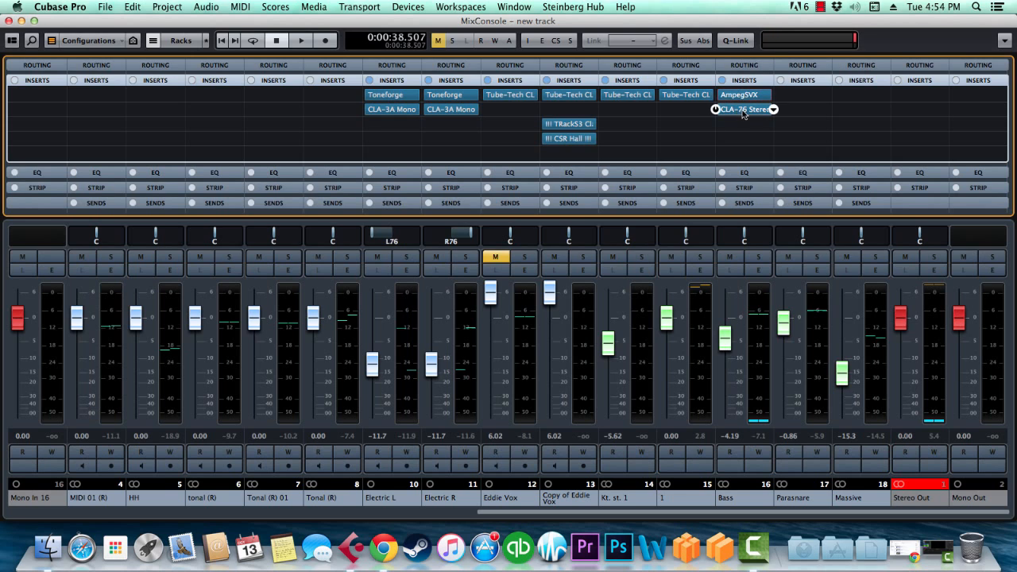
Move the AmpegSVX and CLA-76 Stereo inserts on the Bass channel down one slot and load CLA Bass Stereo in the first slot
mouse_move(743, 113)
mouse_down()
mouse_move(747, 124)
mouse_move(754, 110)
mouse_up()
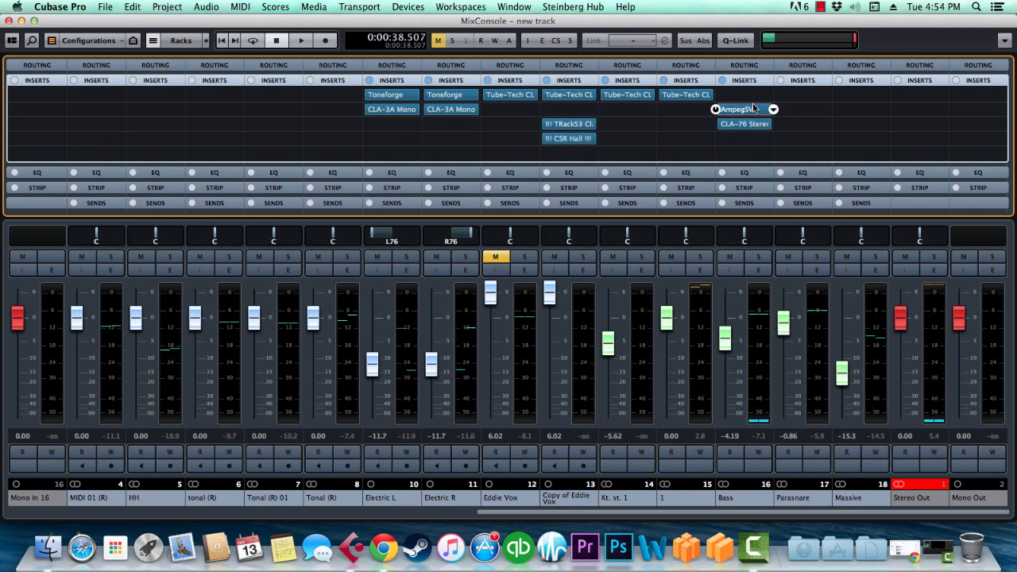
click(743, 124)
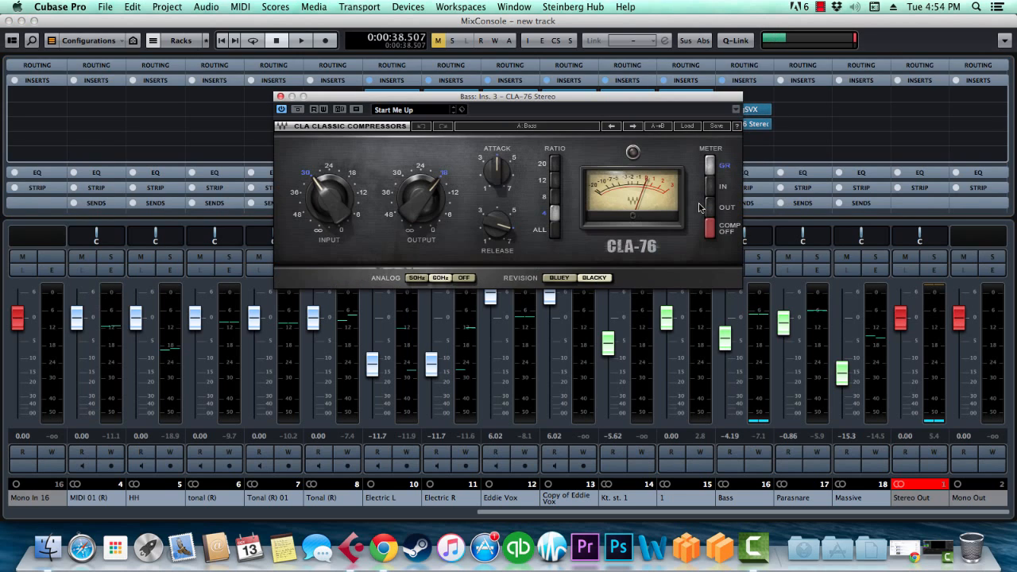
click(280, 97)
click(743, 97)
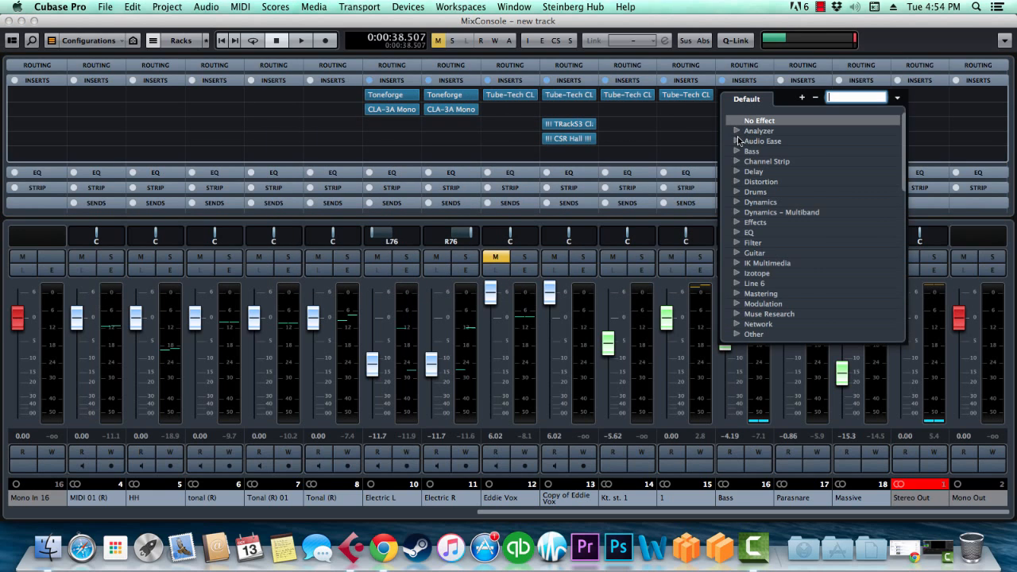
click(736, 151)
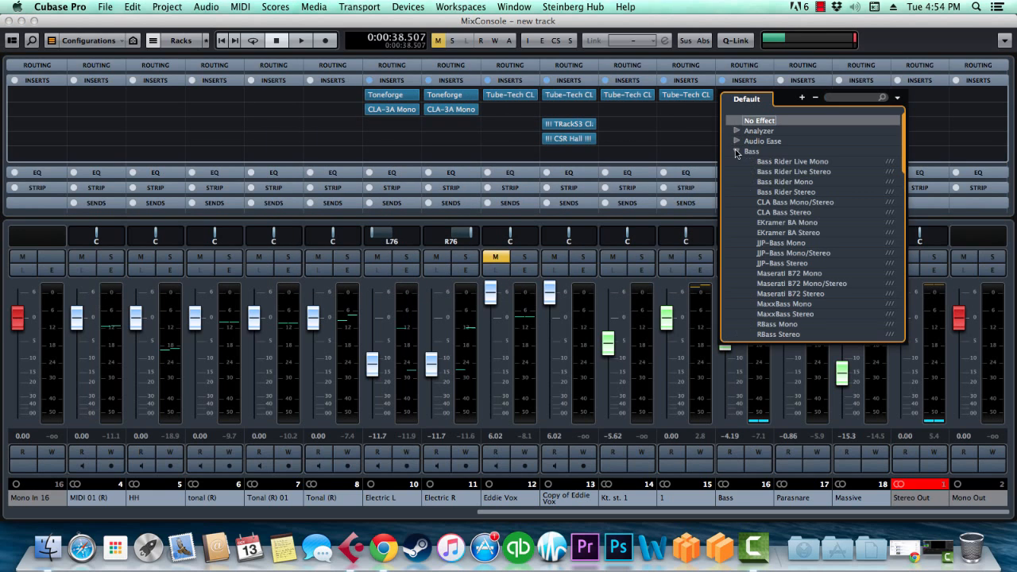
click(782, 213)
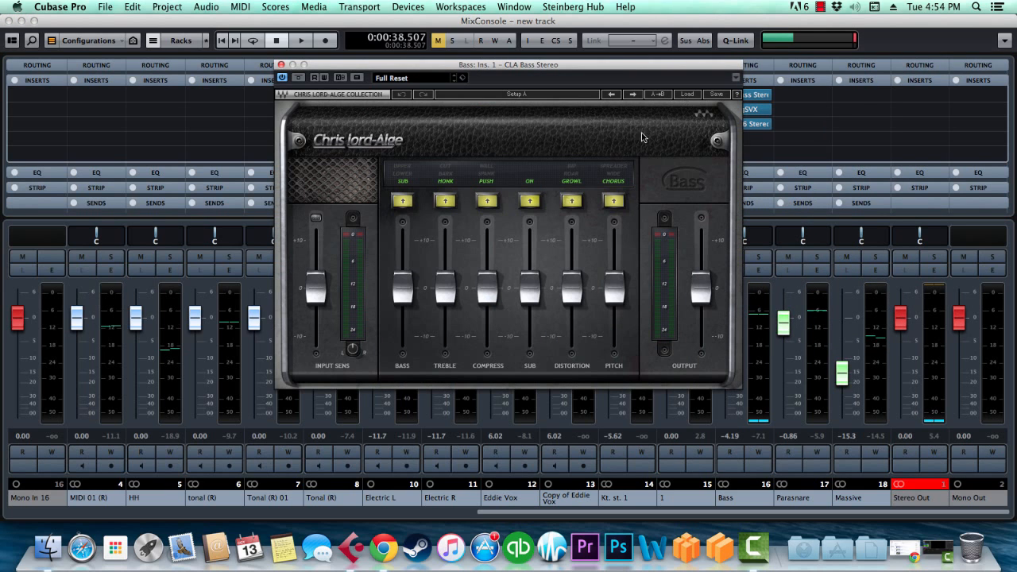
Raise the Distortion, Compress, Treble and Bass faders in CLA Bass, with Compress on Wall and Treble on Cut, and close the plug-in
drag(572, 288, 572, 269)
drag(494, 278, 496, 255)
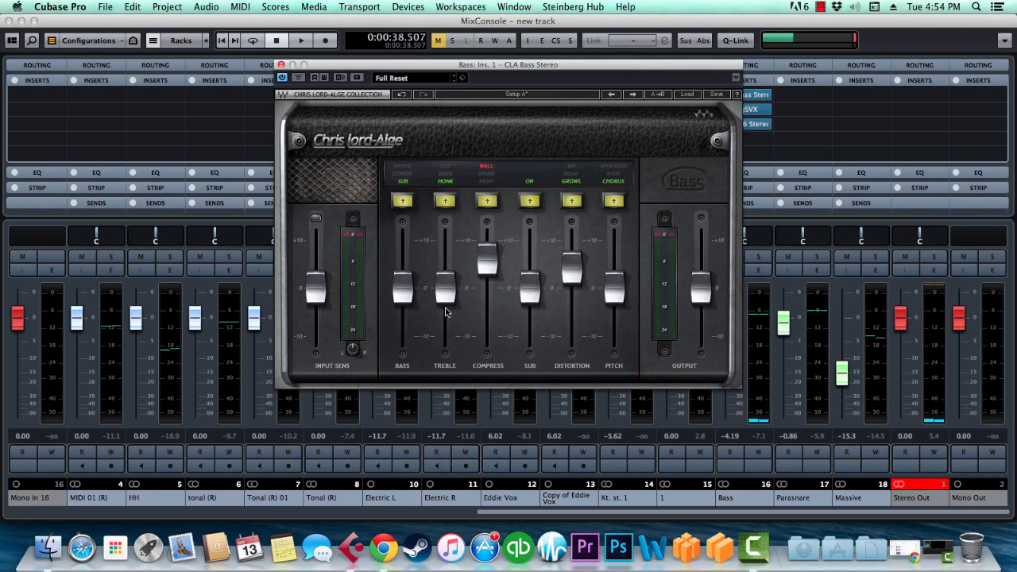
drag(445, 287, 446, 263)
click(444, 173)
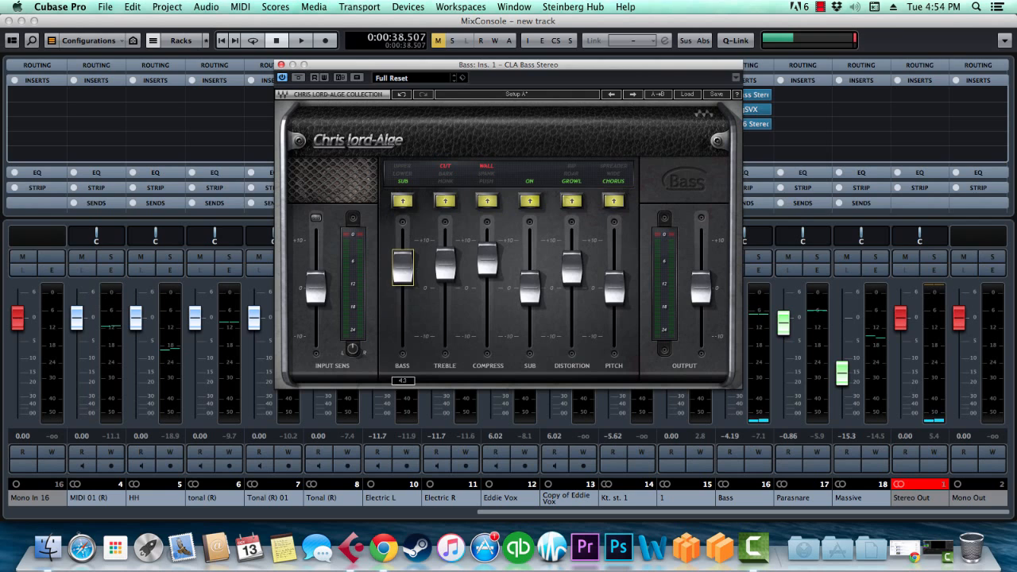
drag(403, 288, 403, 266)
click(280, 64)
Move CLA-76 Stereo to the fourth insert slot of the Bass channel and load a second AmpegSVX in the third slot
drag(742, 124, 740, 139)
click(768, 124)
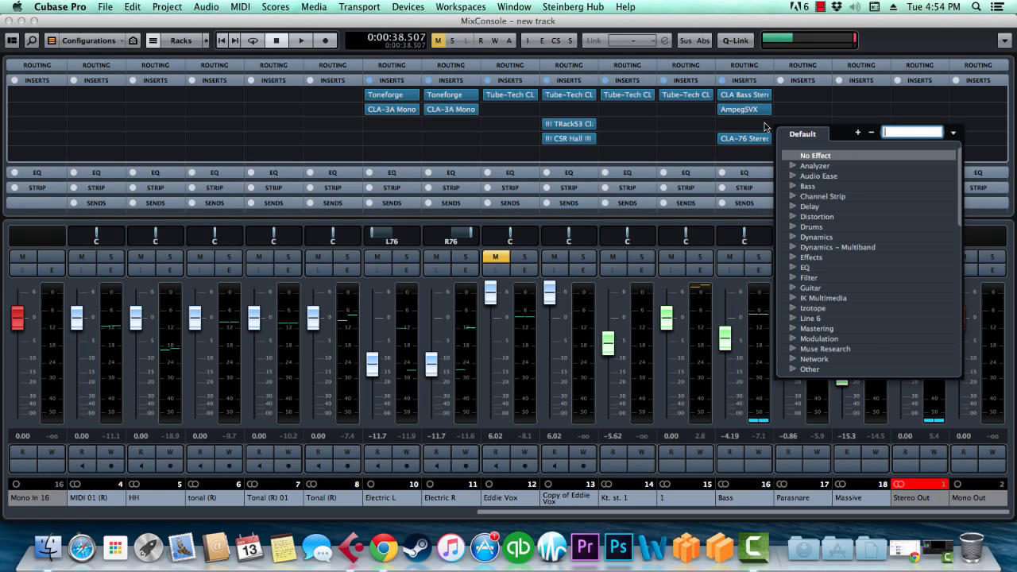
click(806, 259)
scroll(828, 239, up, 1)
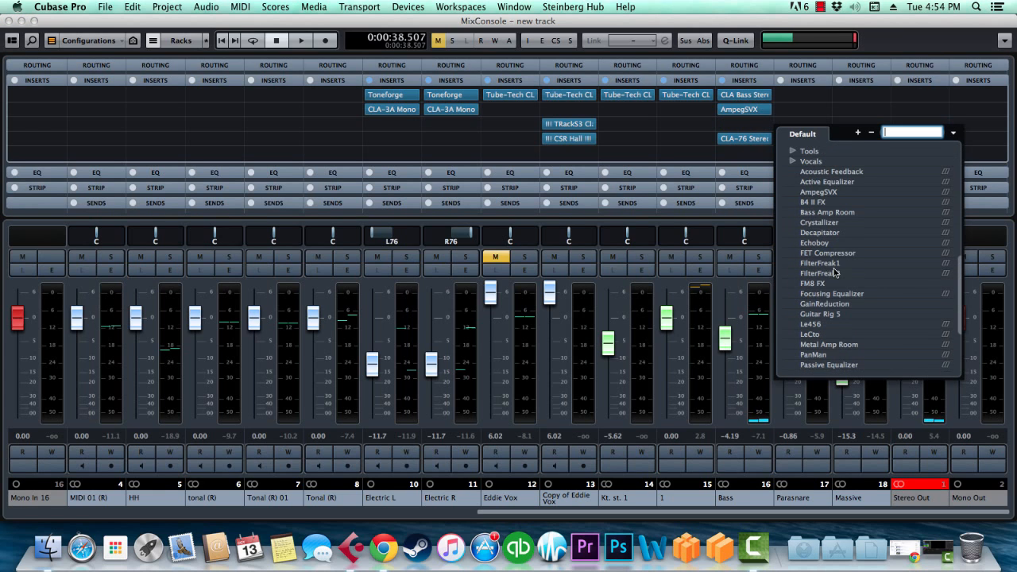
click(818, 193)
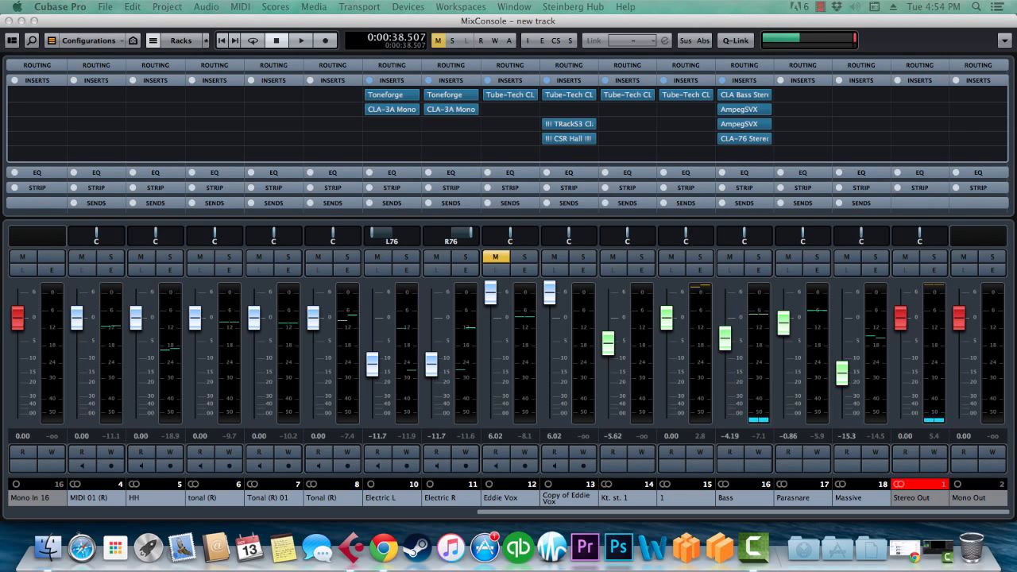
drag(733, 166, 573, 183)
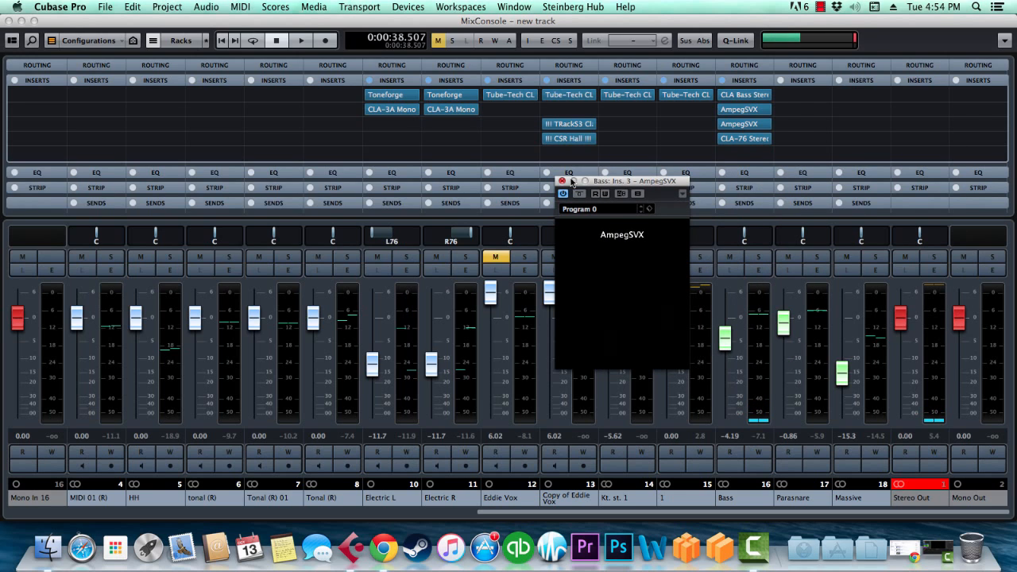
click(845, 36)
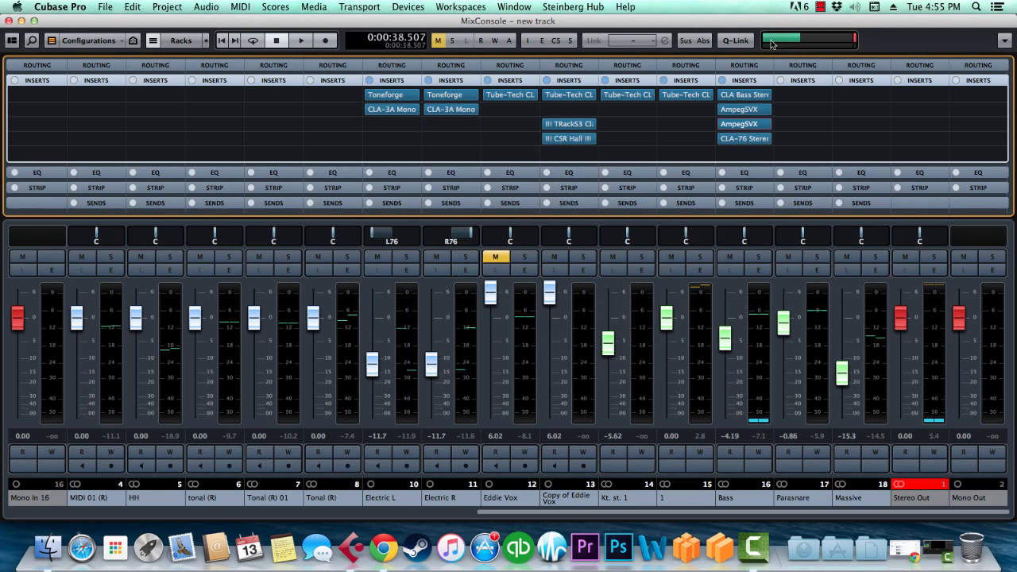
Move CLA-76 Stereo to the fifth insert slot of the Bass channel and load a third AmpegSVX in the fourth slot
drag(753, 136, 750, 153)
click(766, 138)
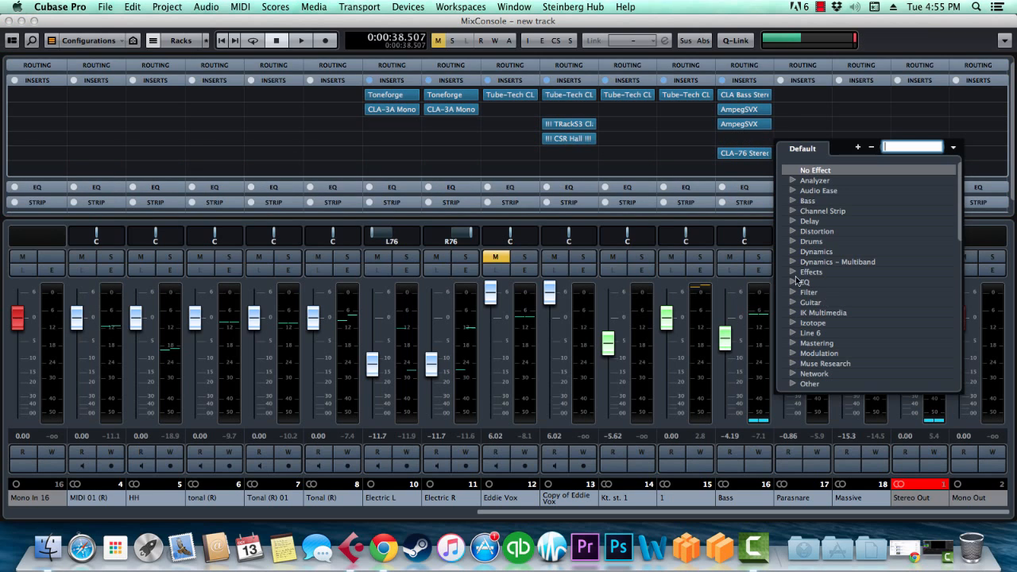
scroll(797, 281, down, 5)
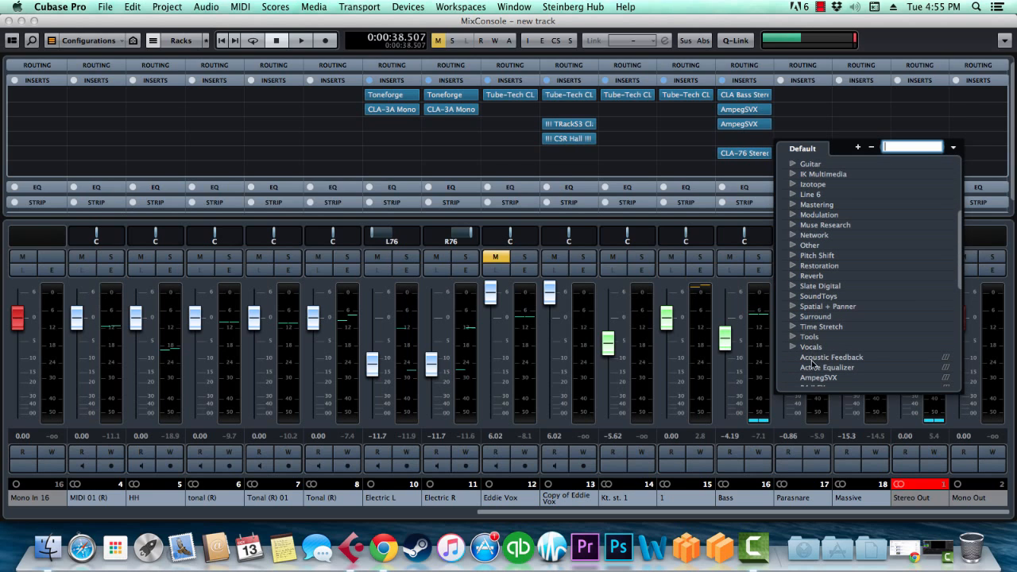
click(819, 377)
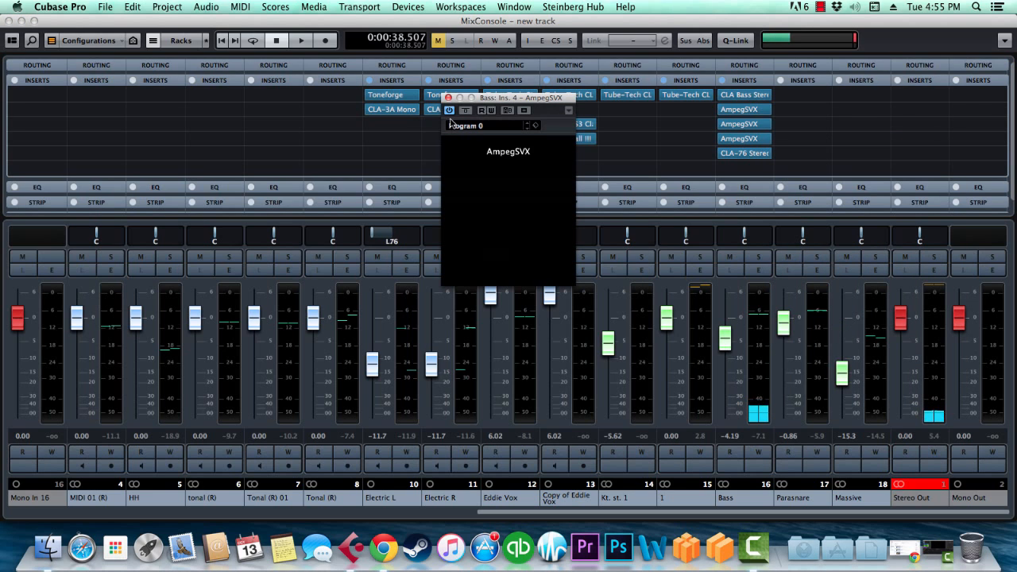
click(448, 98)
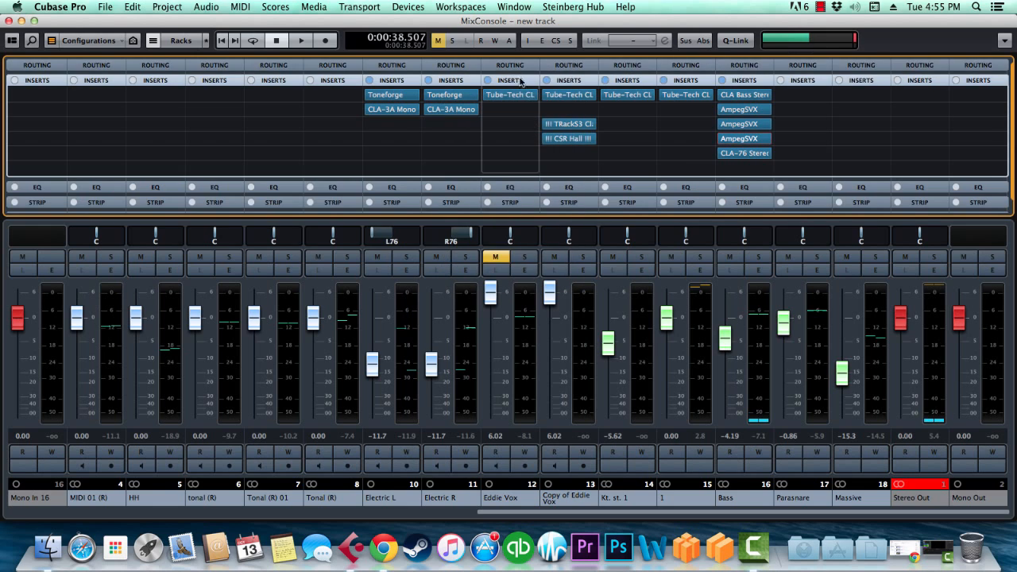
Play the project in two short passes, watching the average audio-processing load on the MixConsole performance meter
key(space)
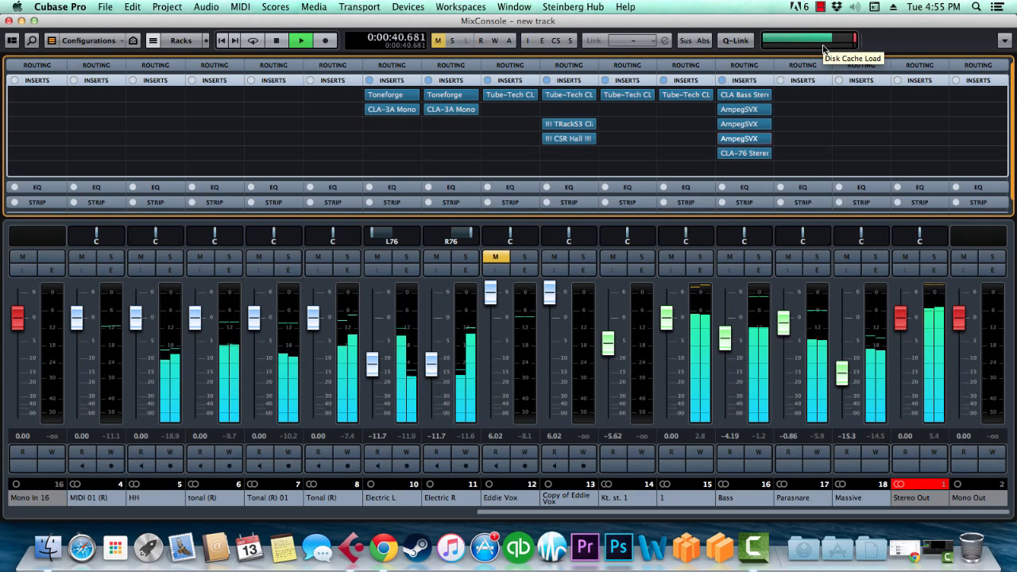
key(space)
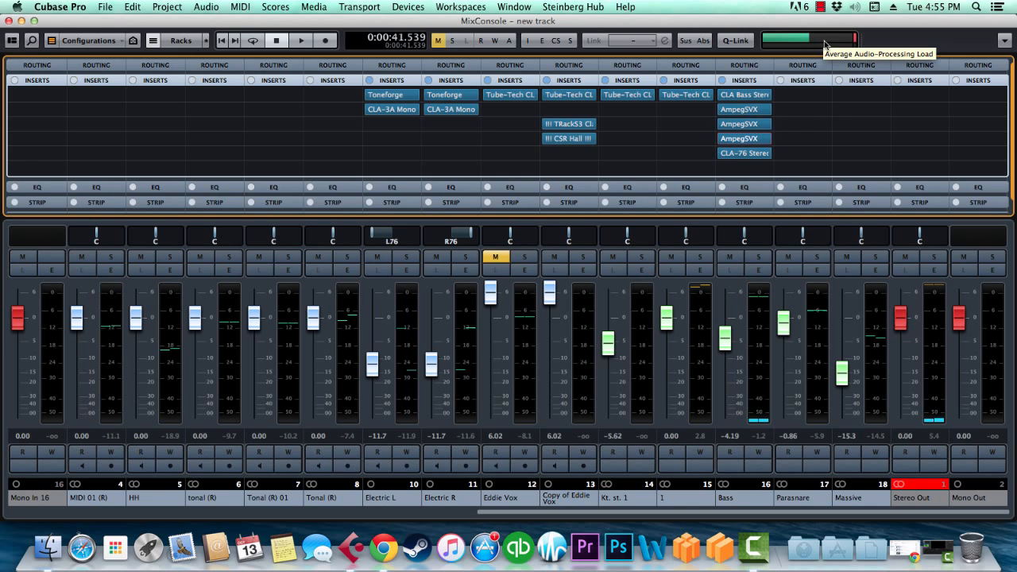
key(space)
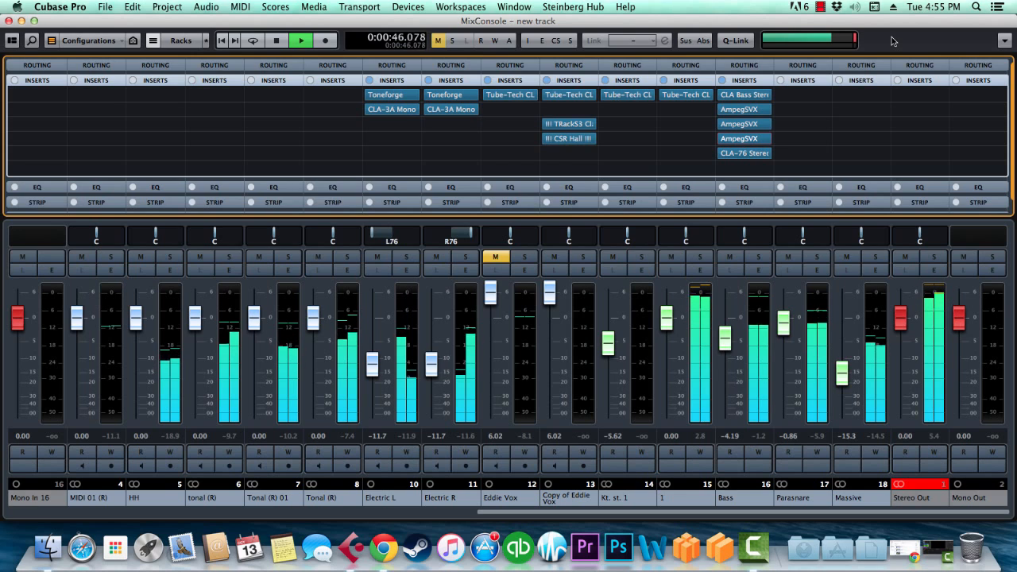
key(space)
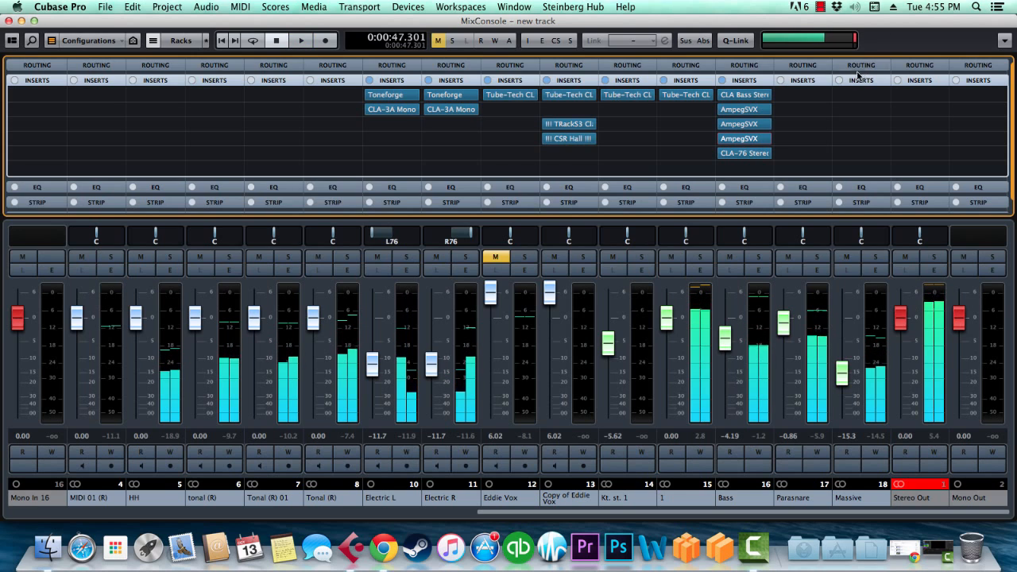
mouse_move(753, 127)
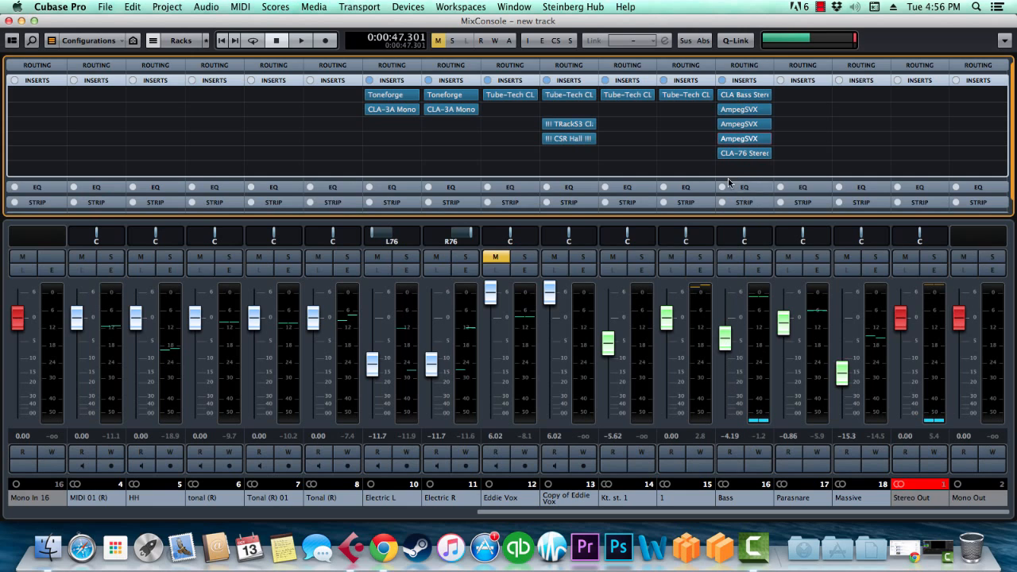
Return to the project window, compare the Inspector settings of the bass and Electric L tracks, and show the Bass instrument's audio inserts
click(9, 21)
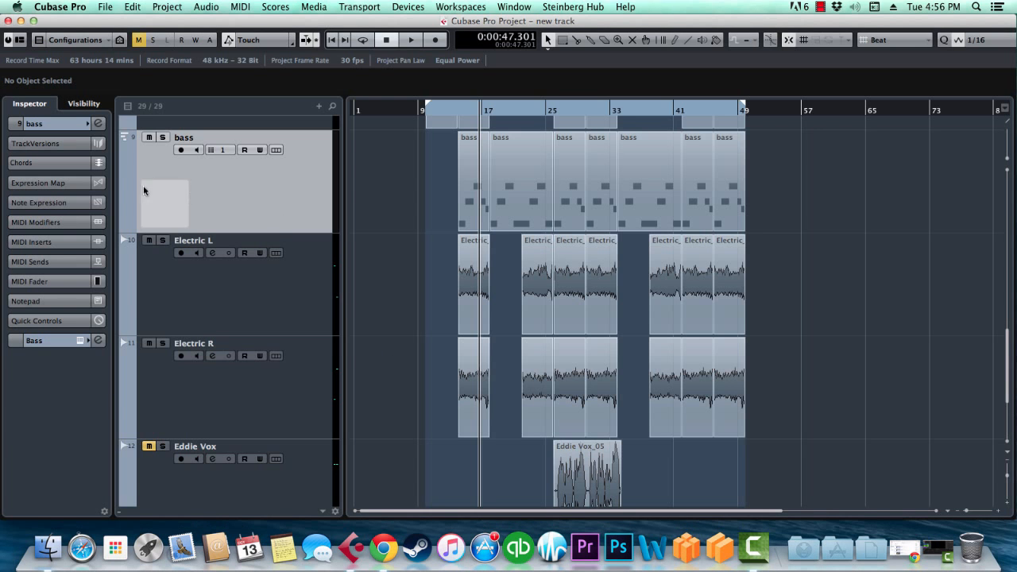
click(61, 124)
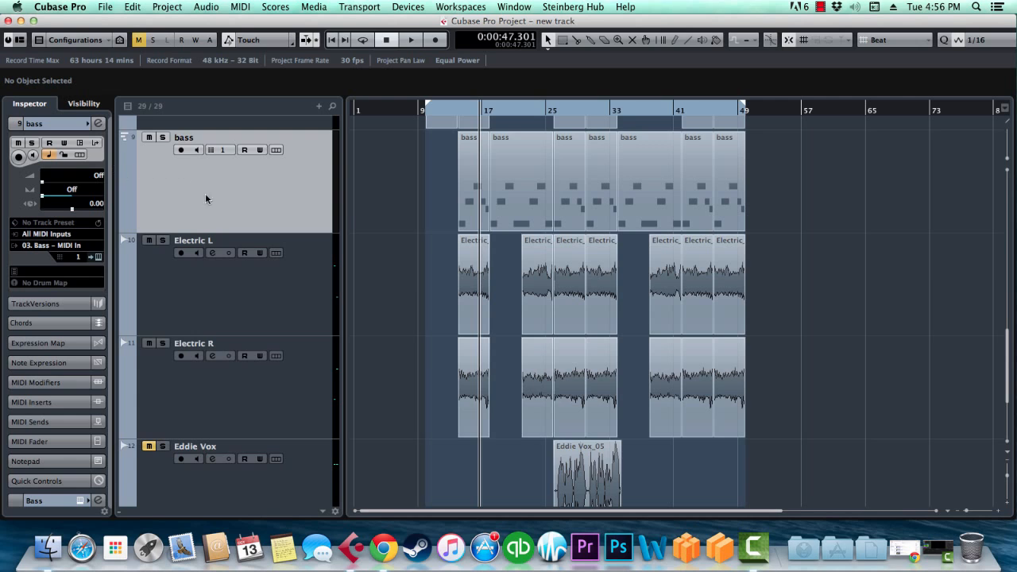
click(271, 297)
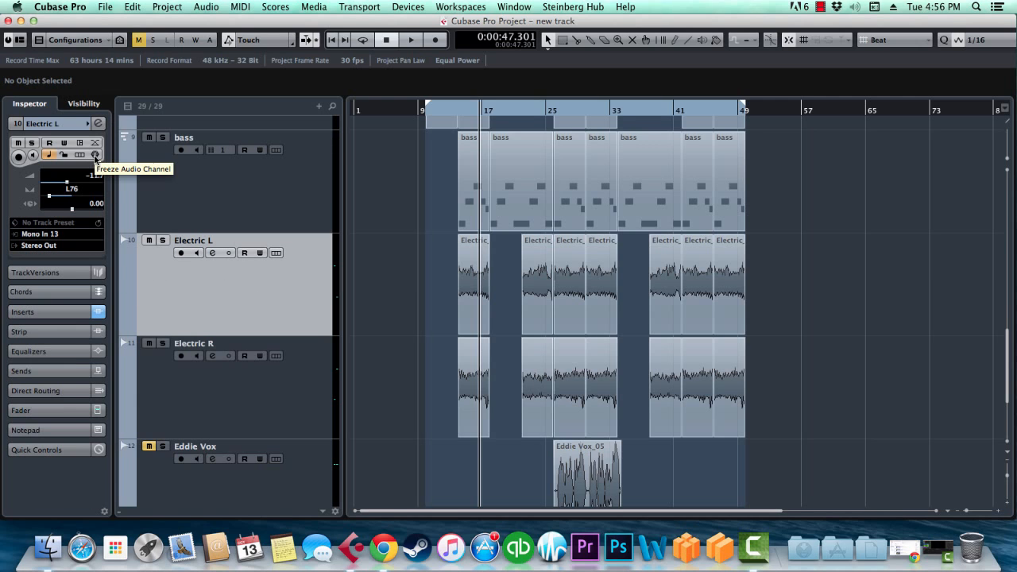
click(235, 192)
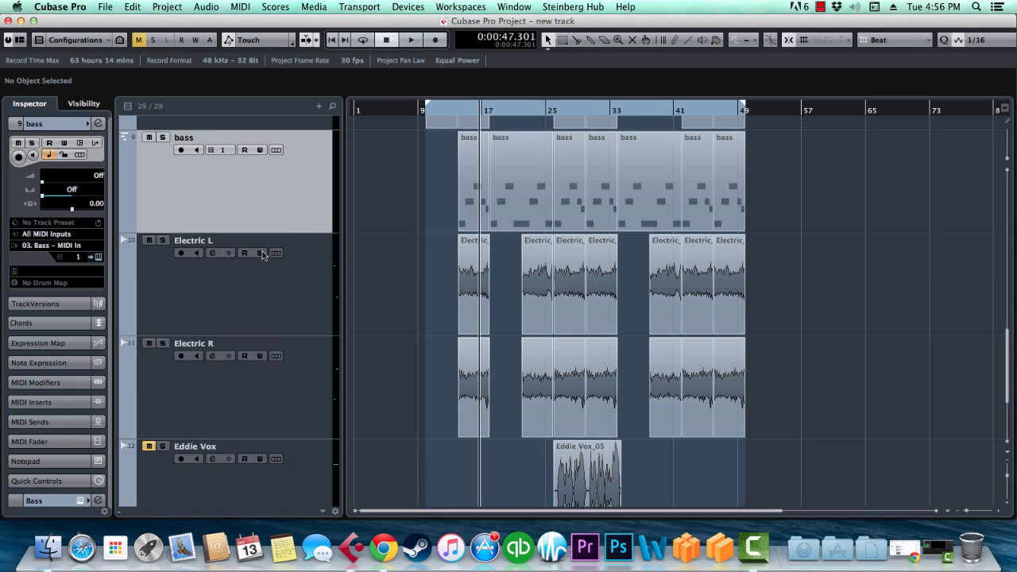
click(47, 500)
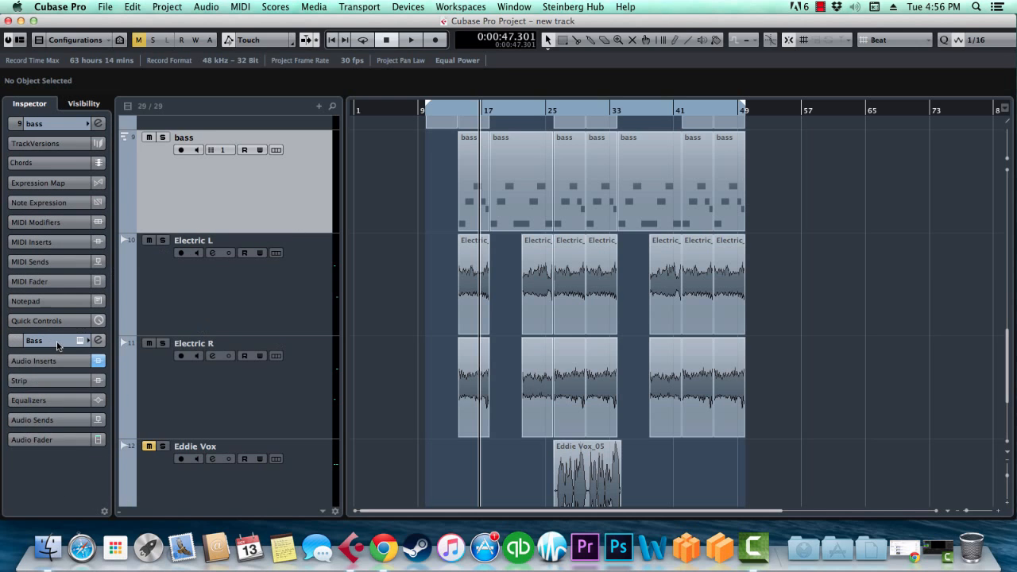
click(32, 360)
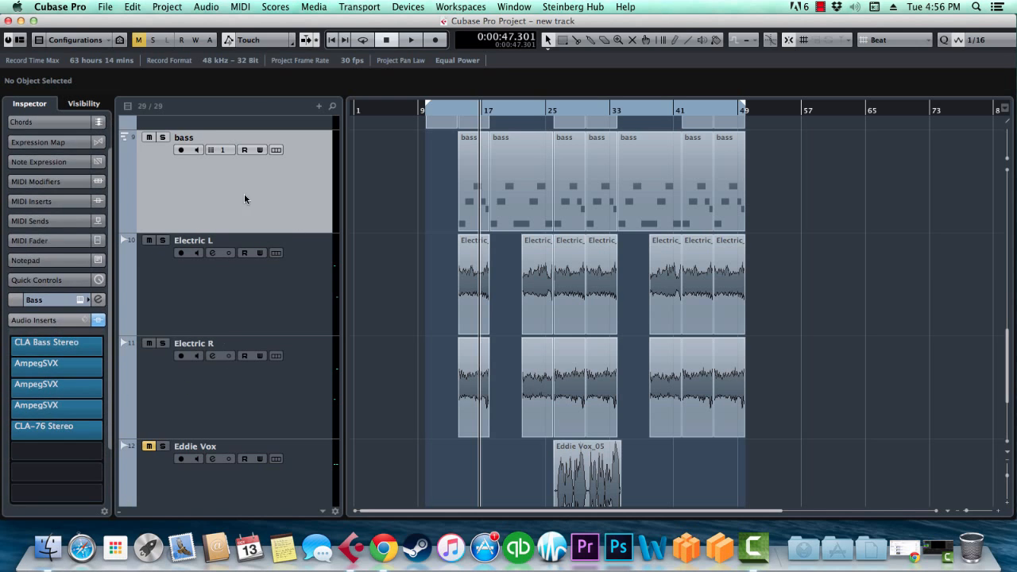
Check the Bass instrument in the VST Instruments rack and the performance meter in the MixConsole, closing the rack again
click(406, 8)
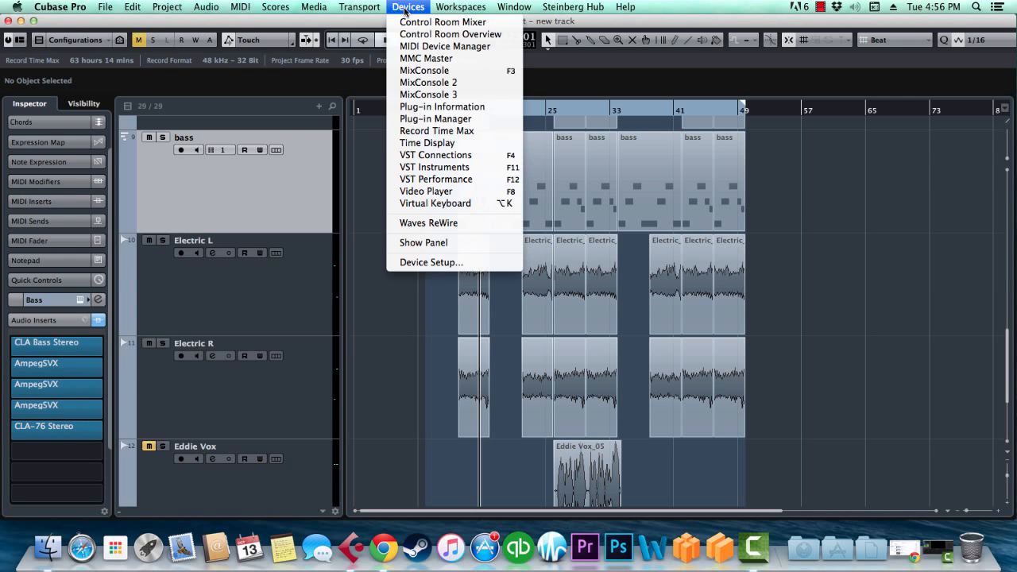
click(436, 167)
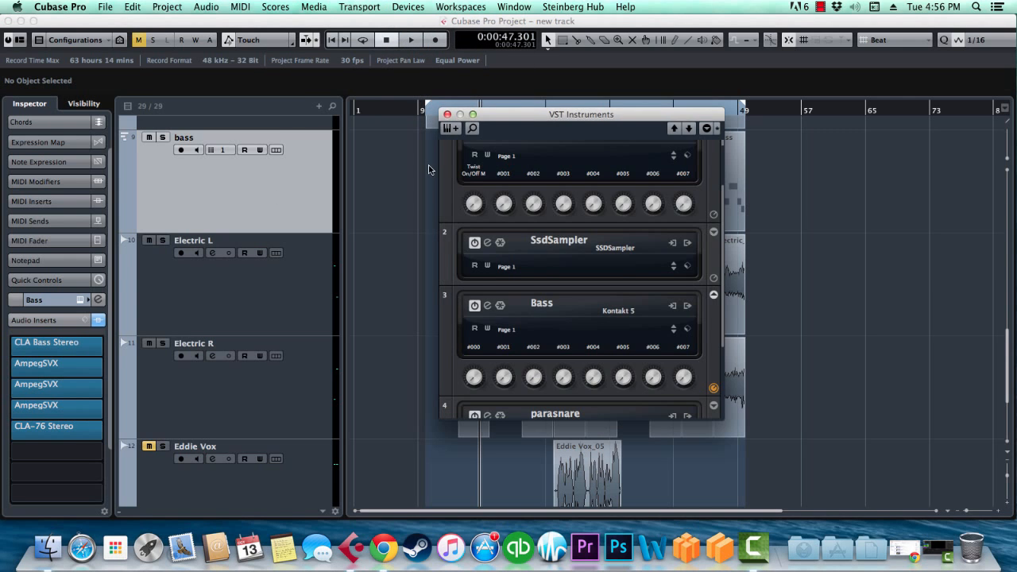
key(F11)
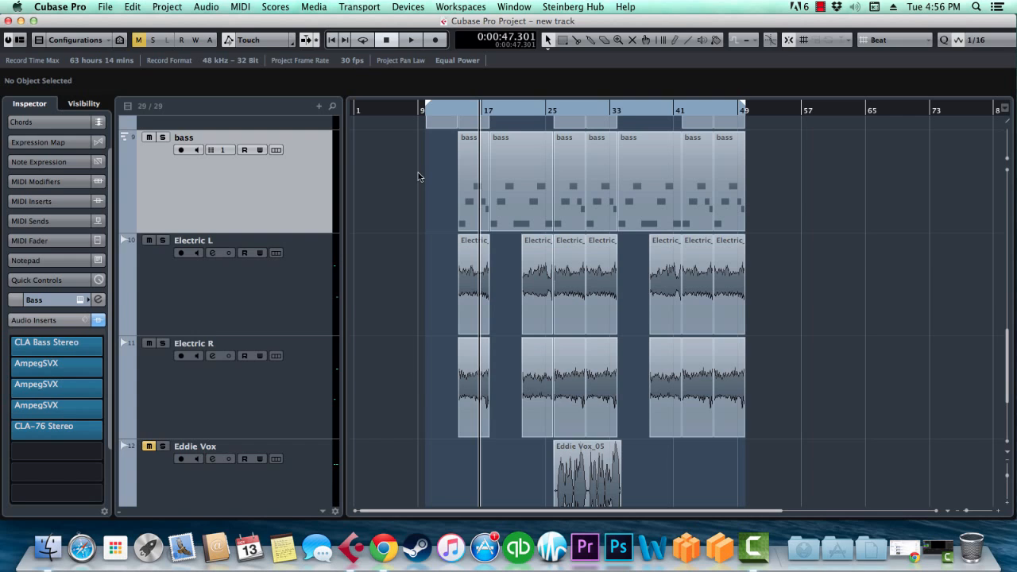
key(F3)
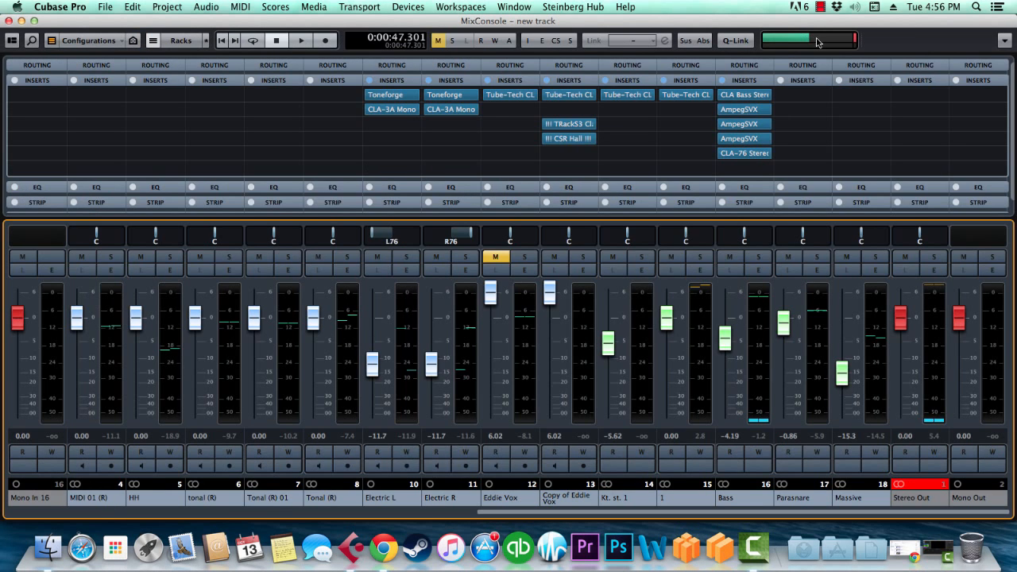
click(407, 8)
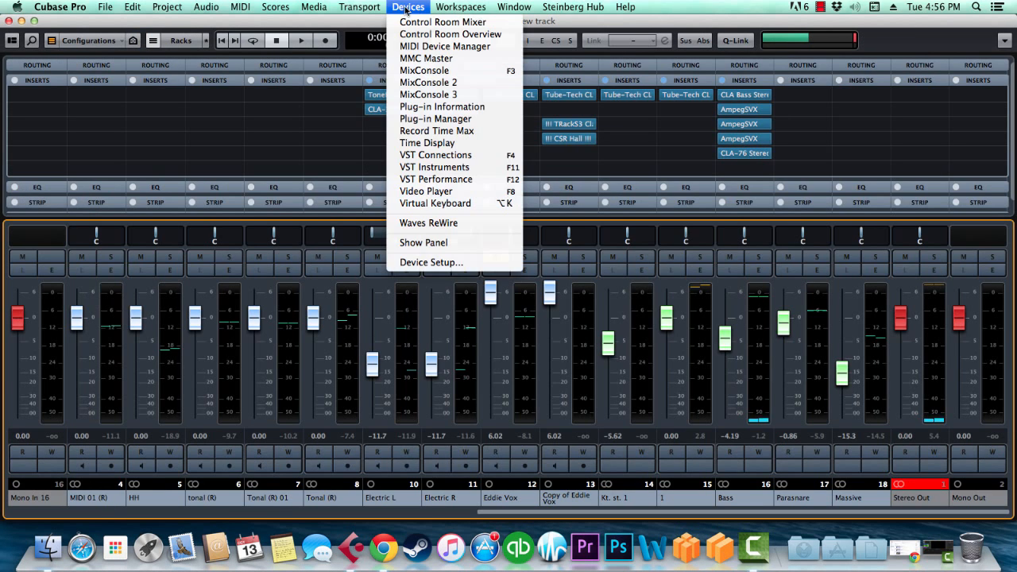
click(457, 168)
click(447, 114)
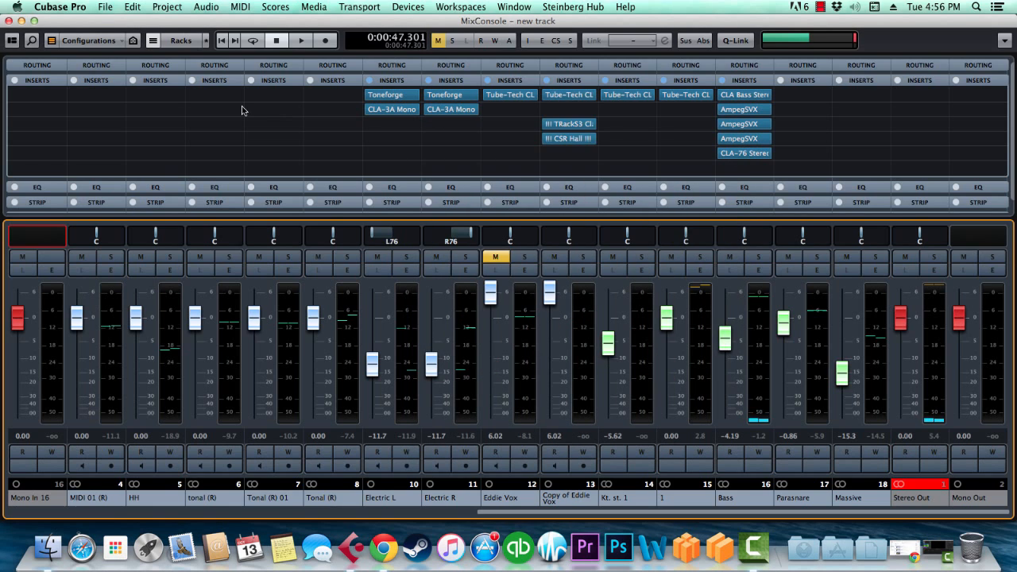
Return to the project window and select all MIDI events on the bass track to examine them, then clear the selection
click(8, 21)
drag(400, 173, 795, 205)
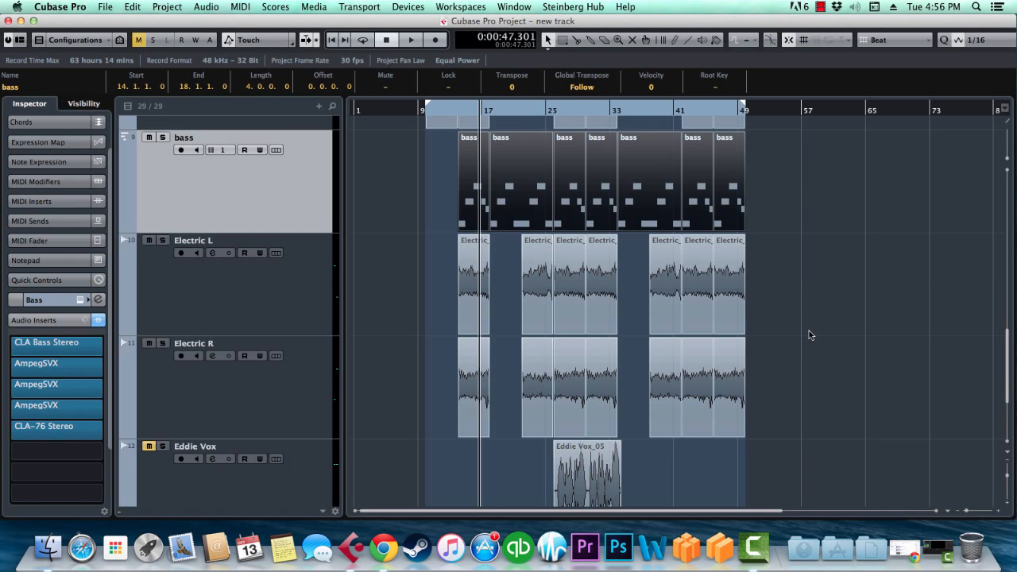
click(439, 160)
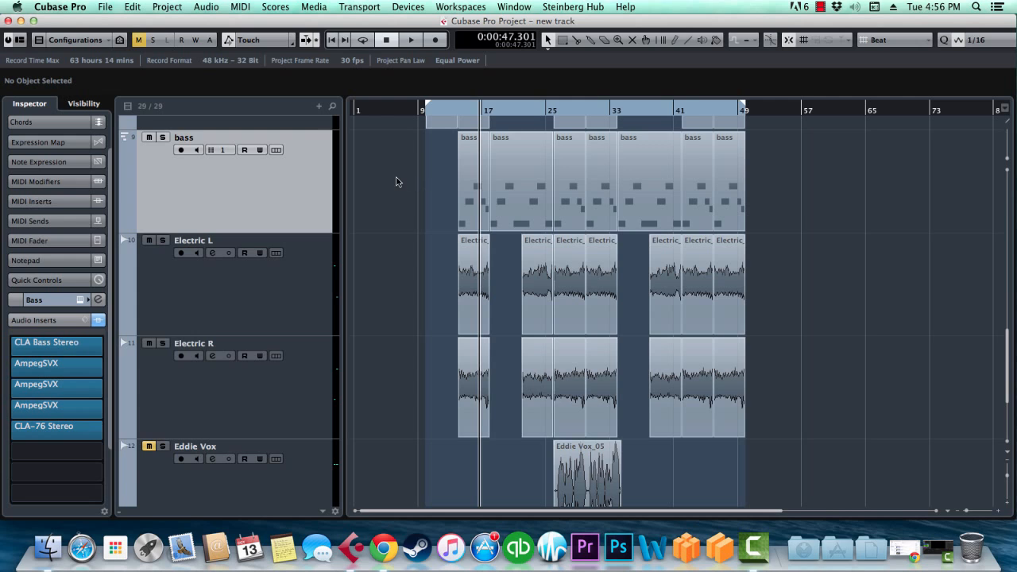
drag(398, 180, 799, 210)
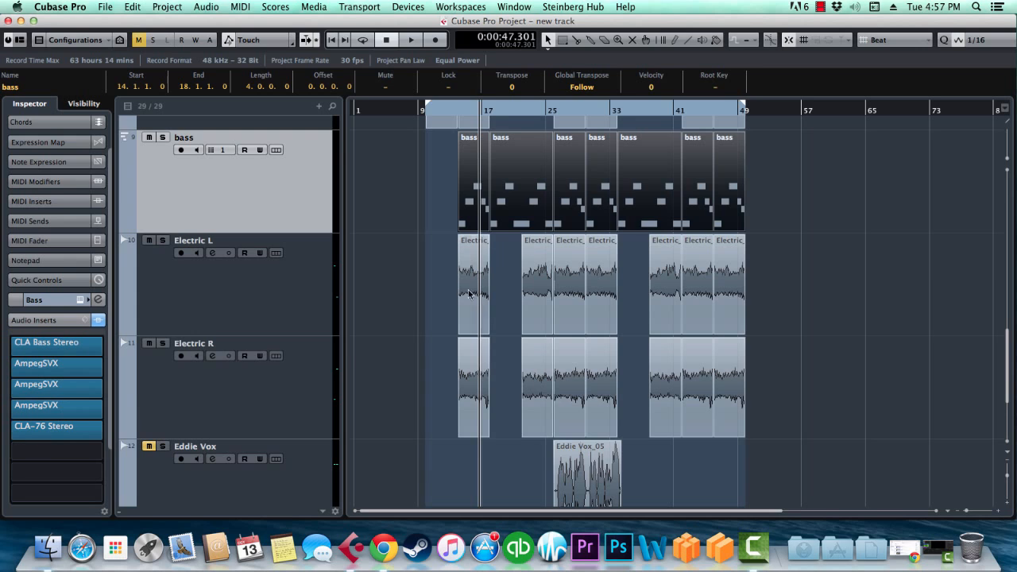
drag(408, 163, 824, 200)
click(395, 7)
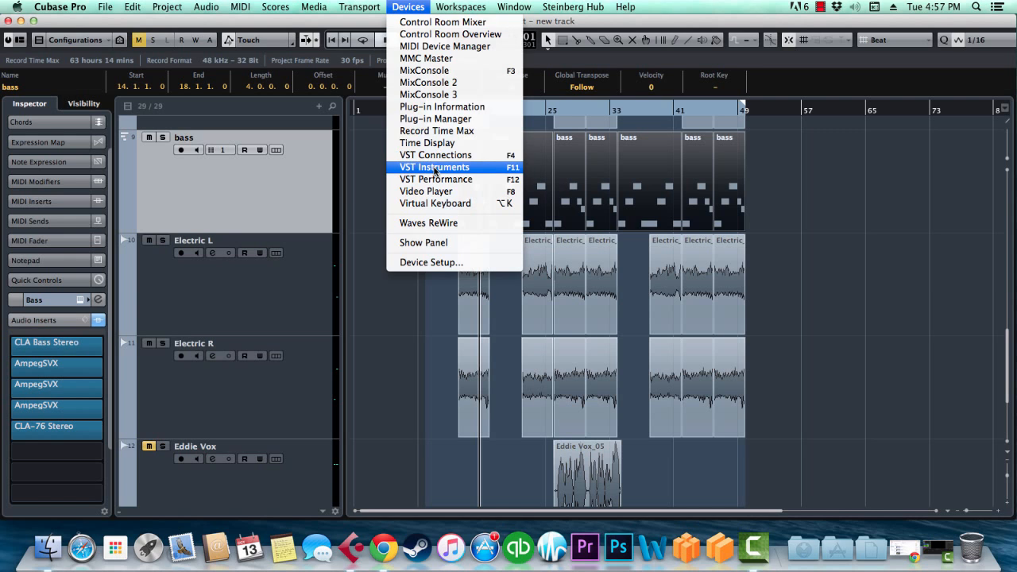
click(435, 165)
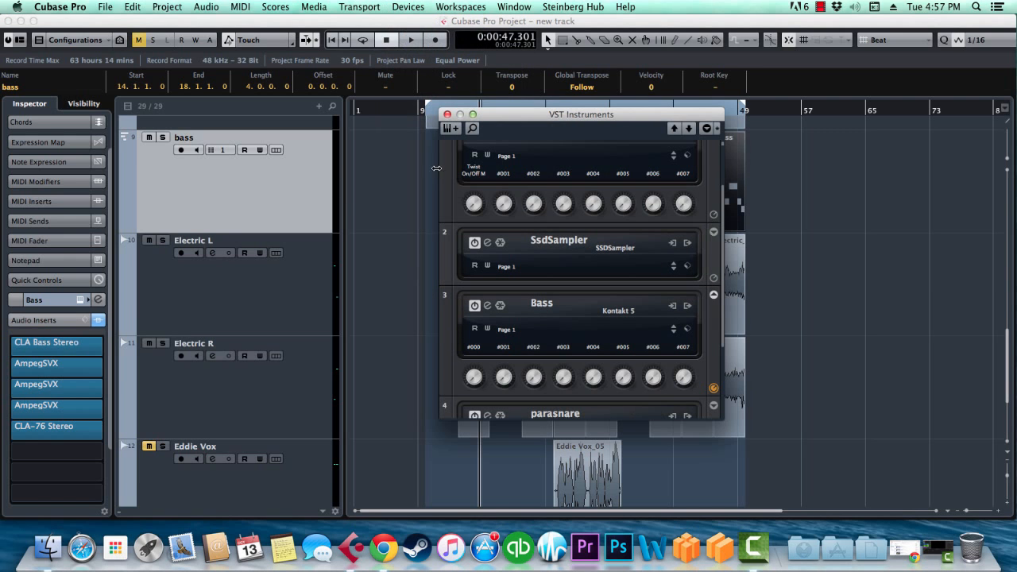
click(500, 307)
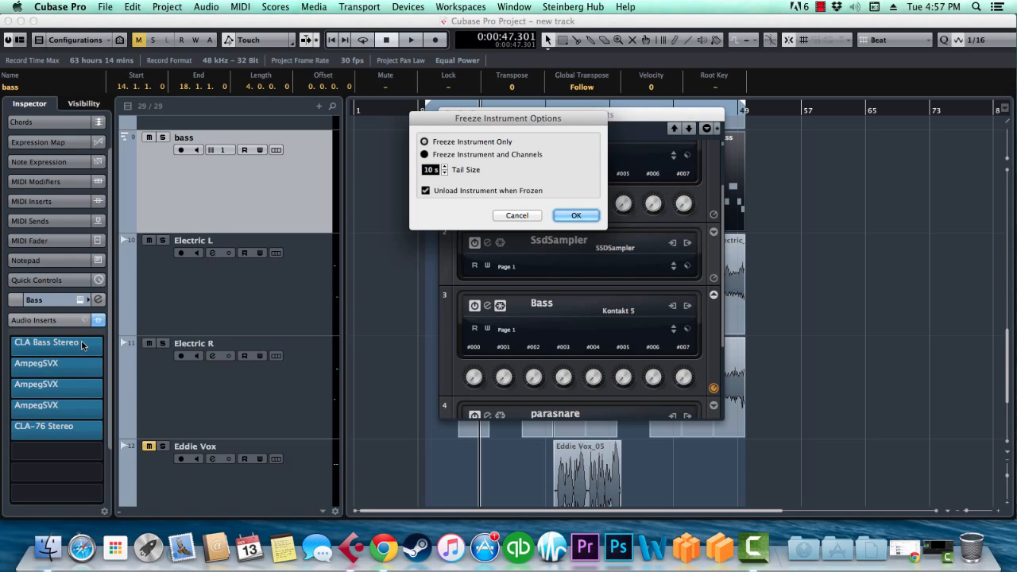
click(483, 155)
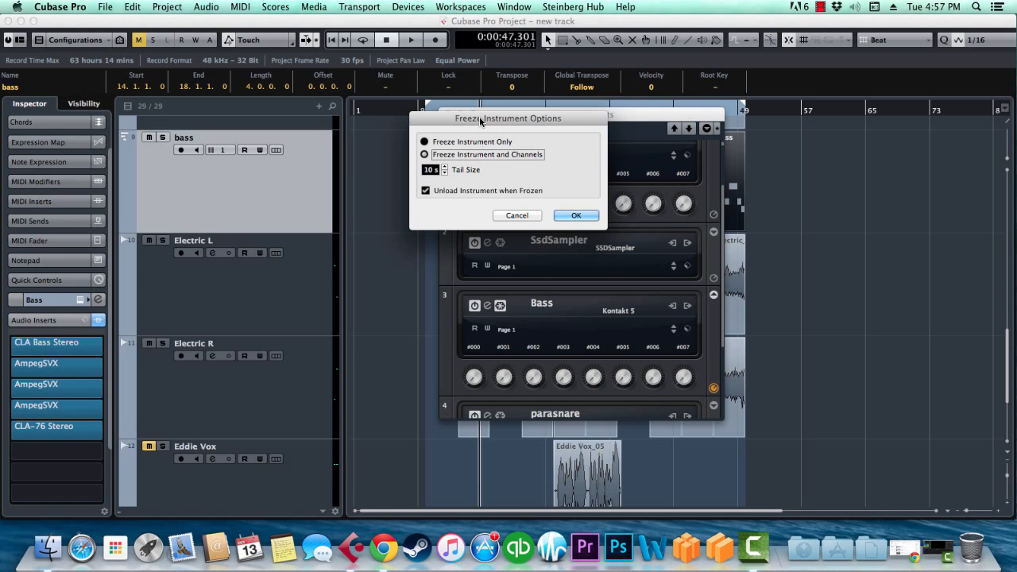
drag(479, 118, 480, 129)
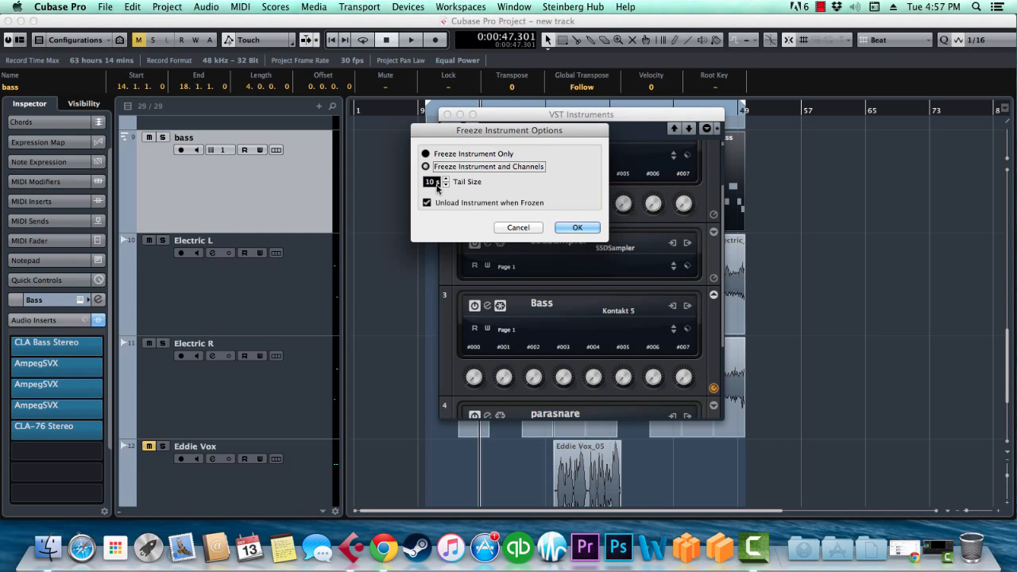
click(518, 227)
click(446, 114)
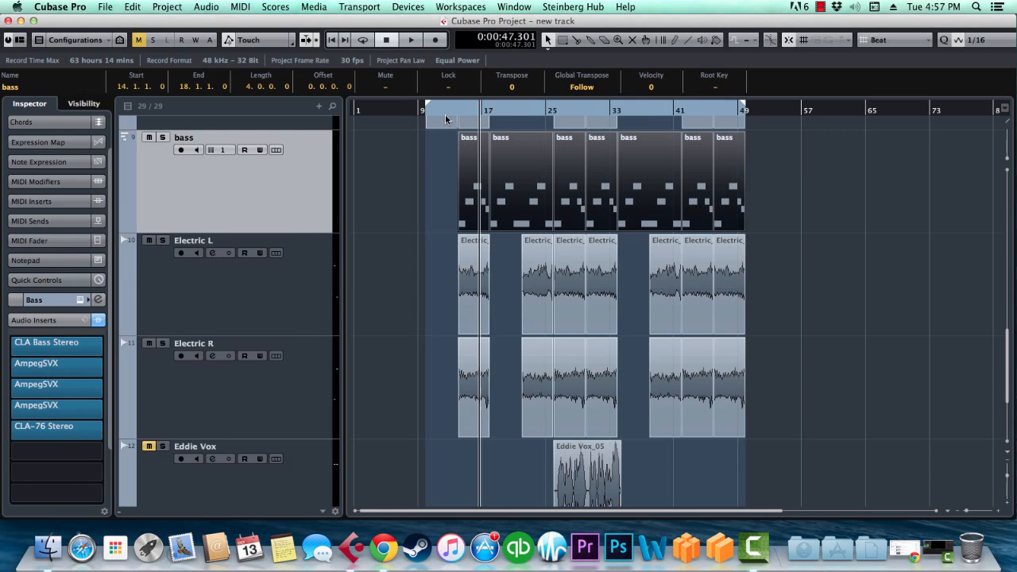
Freeze the Bass instrument in the VST Instruments rack with Freeze Instrument and Channels, a 10 s tail, and unloading when frozen
drag(762, 120, 769, 205)
click(568, 191)
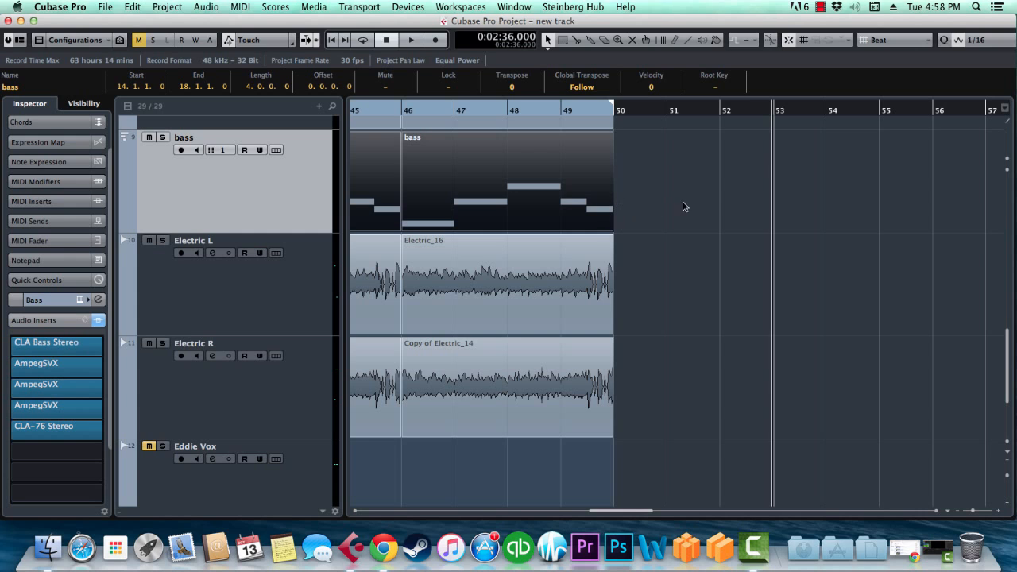
click(418, 9)
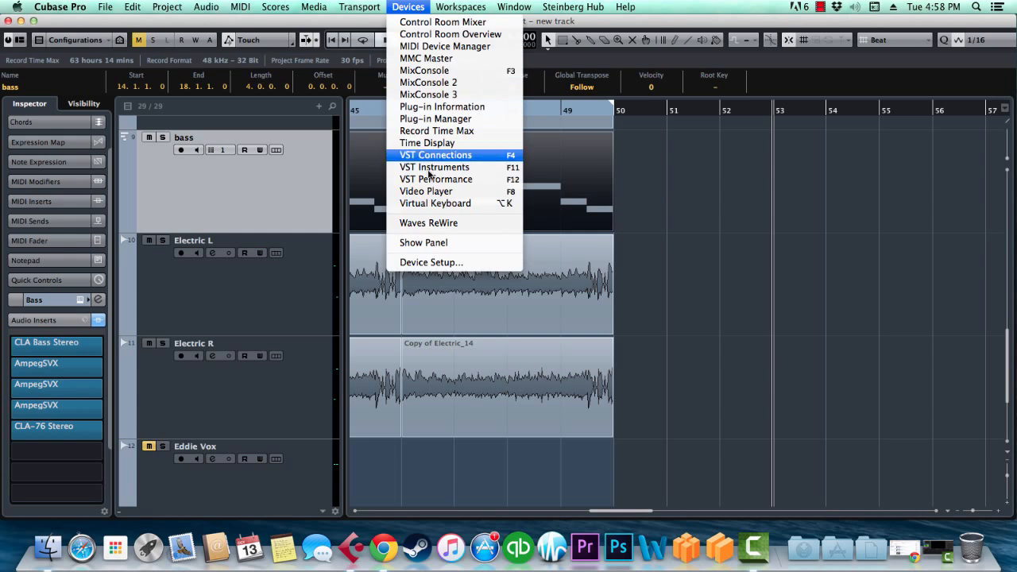
click(435, 169)
scroll(465, 186, down, 2)
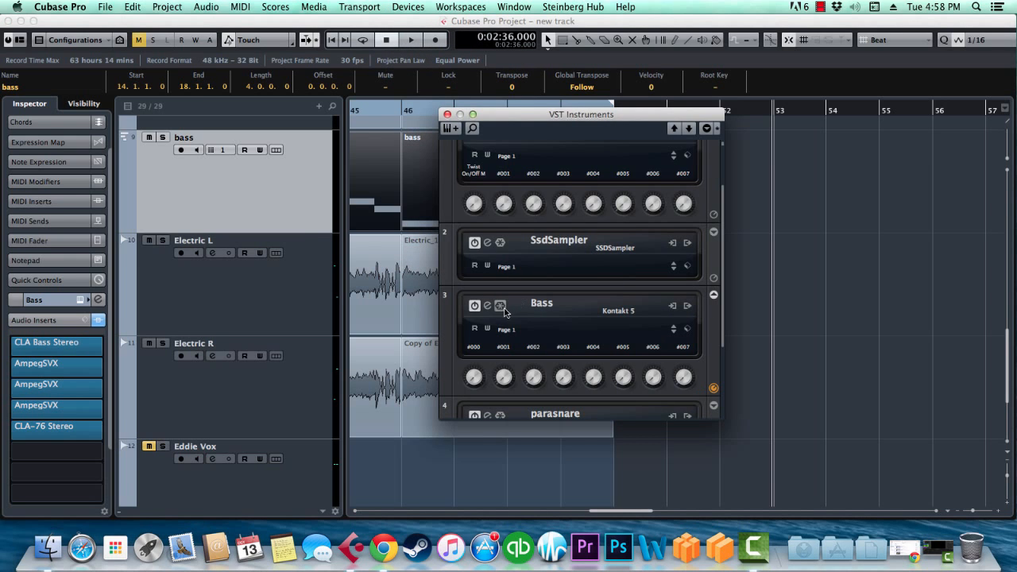
click(501, 305)
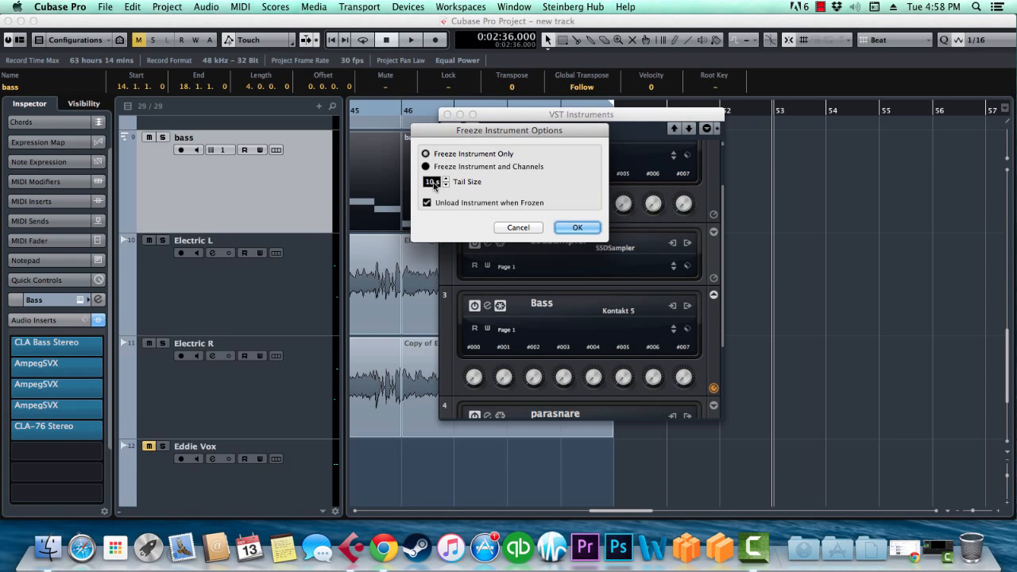
click(426, 167)
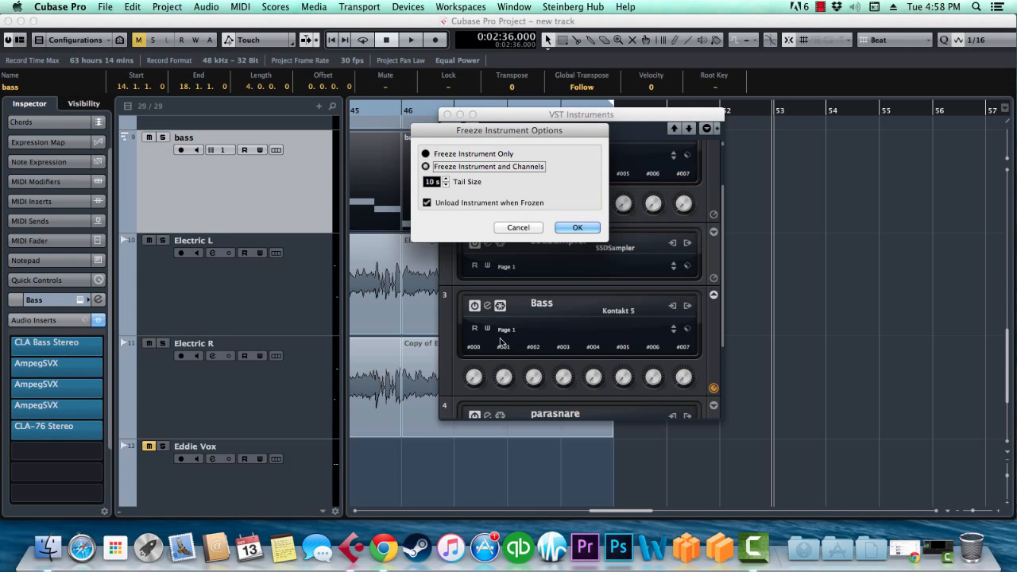
click(590, 228)
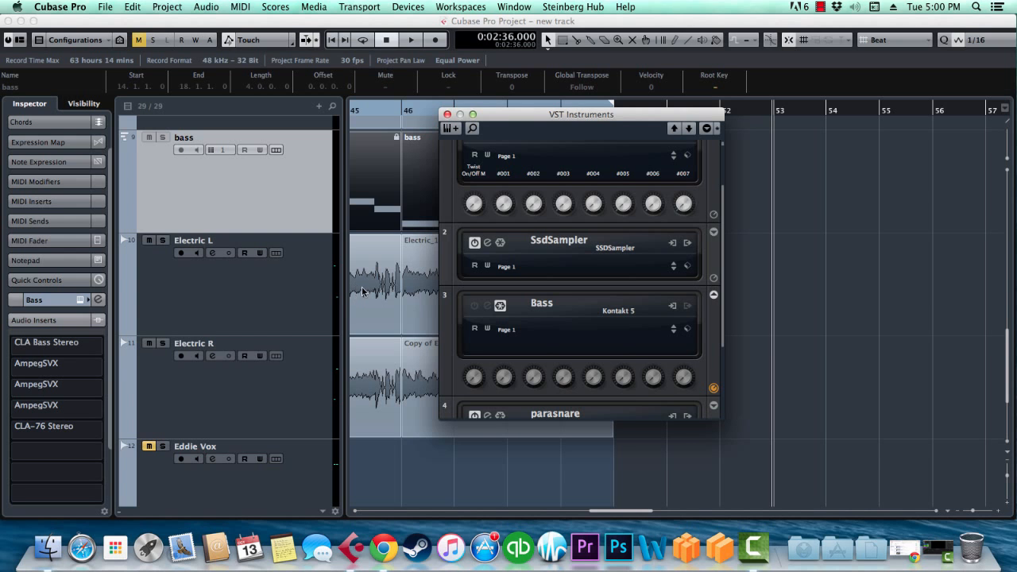
Check the frozen Bass channel's insert slots in the MixConsole and return to the project window
drag(608, 118, 590, 130)
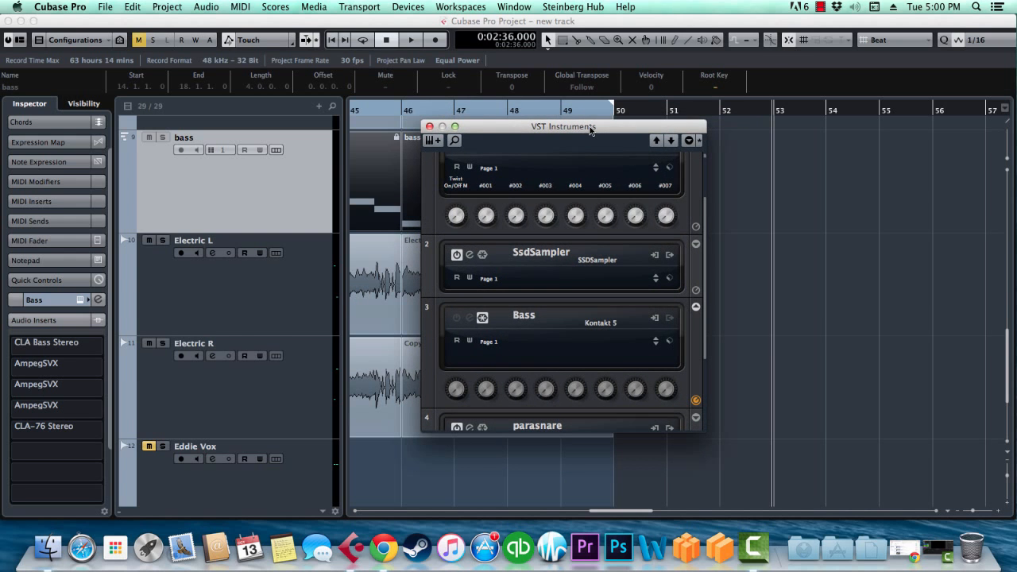
key(F3)
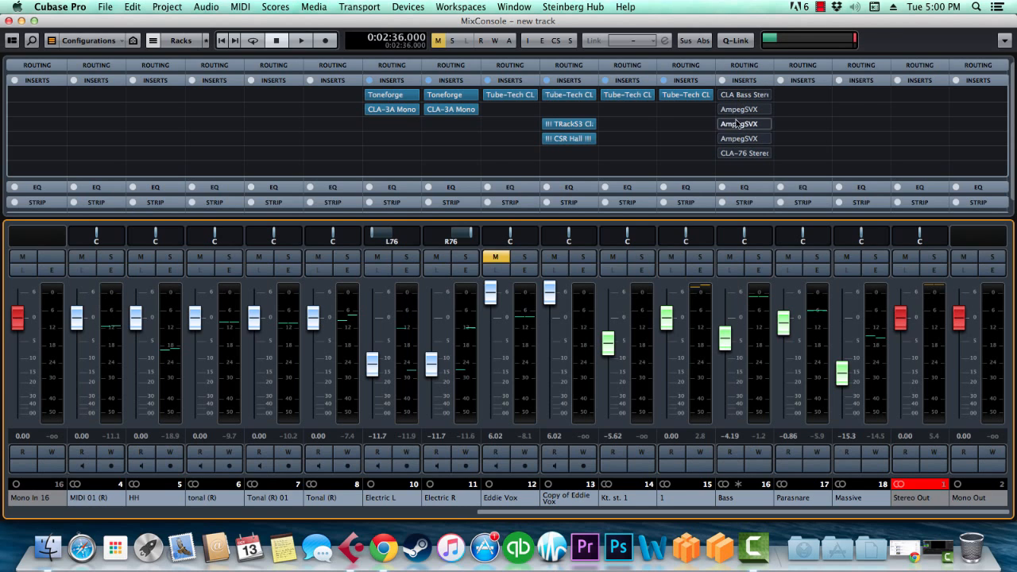
click(9, 20)
Play the project from about bar 42 while watching the MixConsole performance meter, and look over the channels' inserts once stopped
click(368, 122)
drag(377, 108, 418, 109)
key(space)
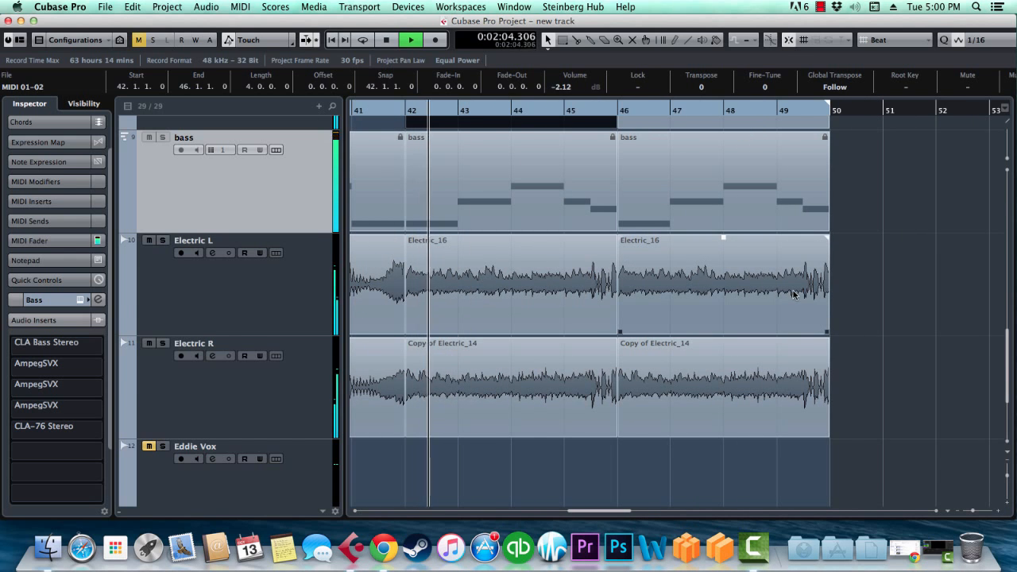
key(F3)
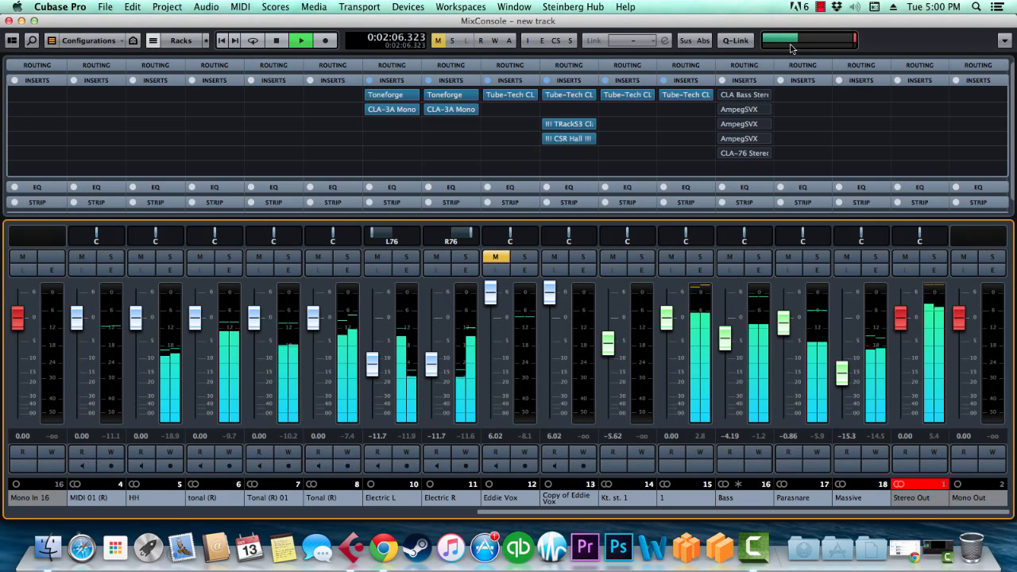
mouse_move(812, 95)
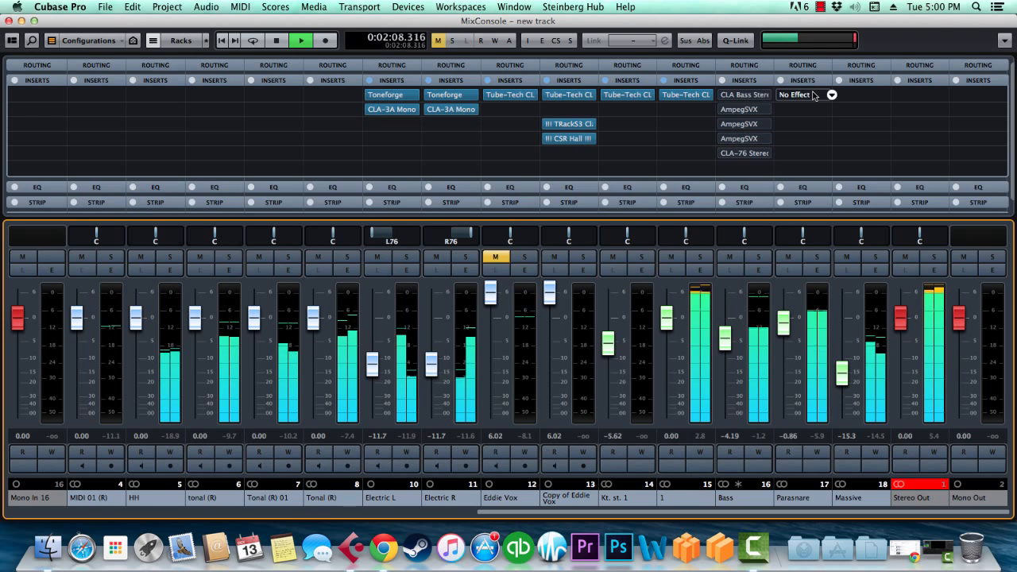
key(space)
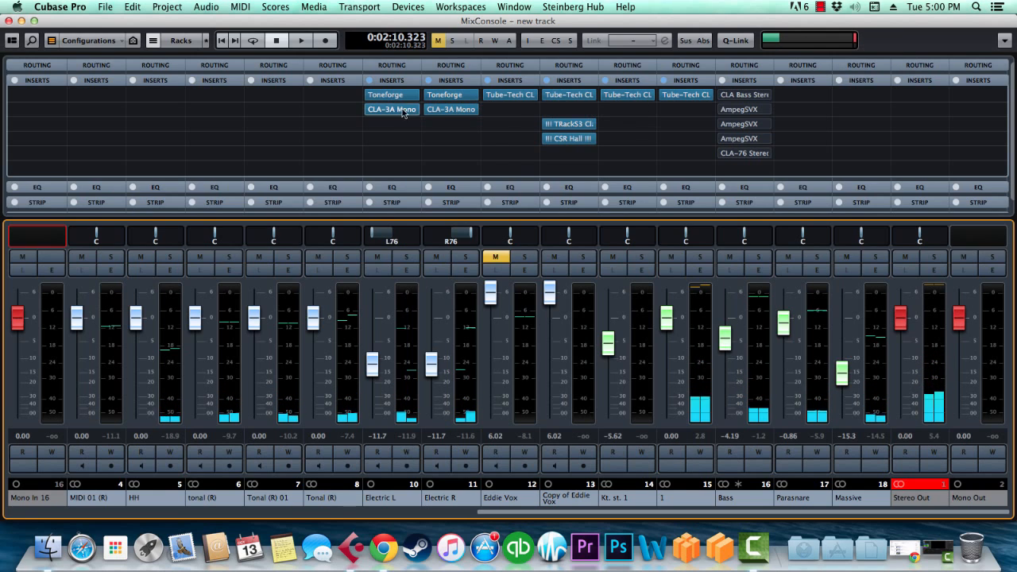
mouse_move(427, 97)
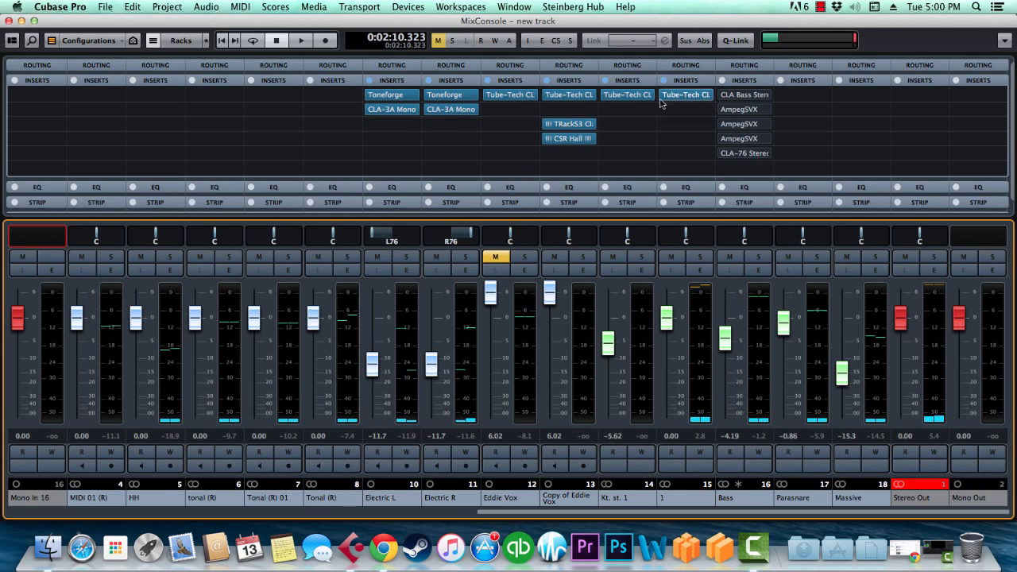
mouse_move(693, 94)
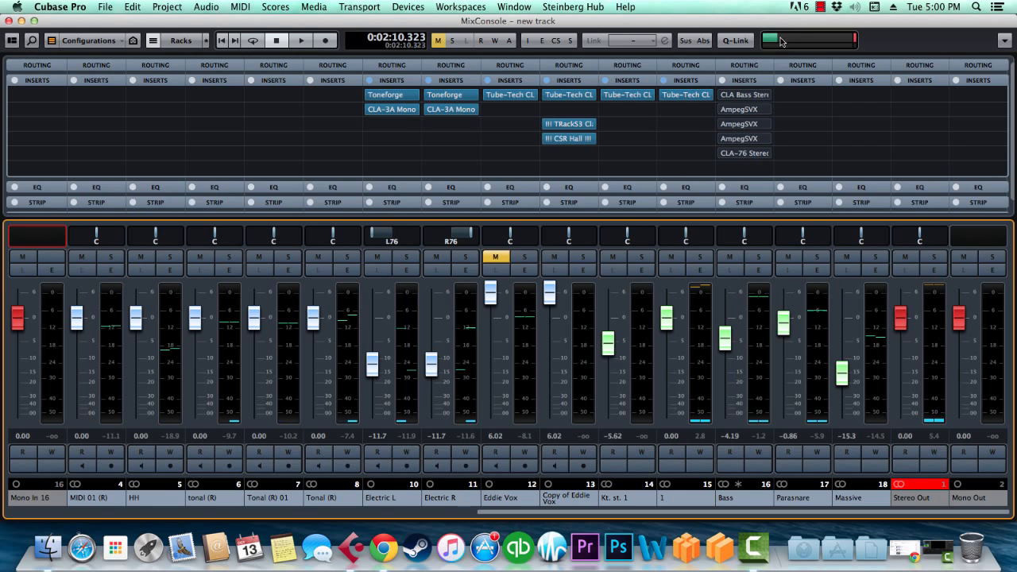
Set the Bass channel's fader to -3.05 and add a low EQ band at 28.8 Hz and 0.0 dB in its channel settings
click(742, 126)
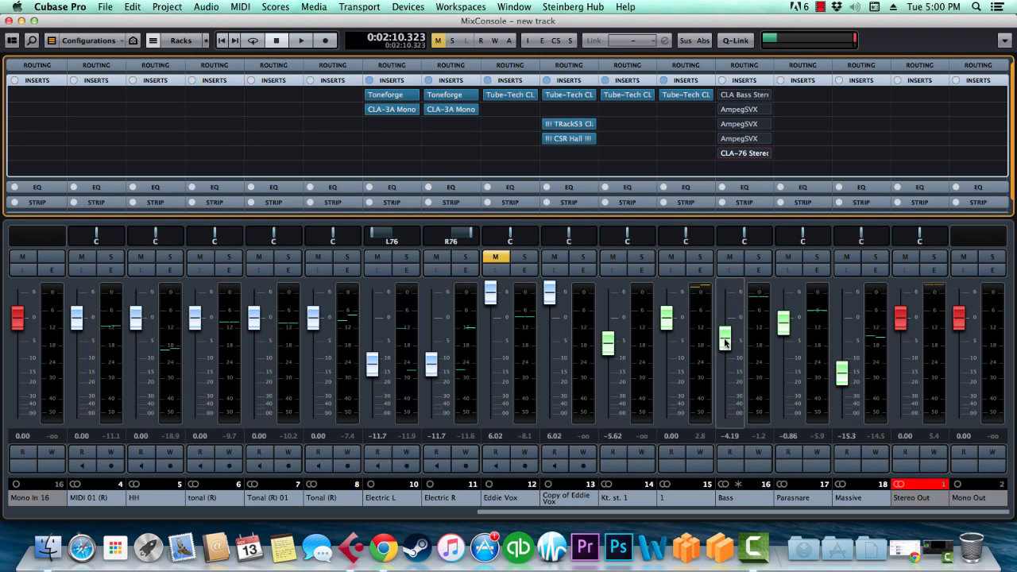
drag(725, 338, 731, 334)
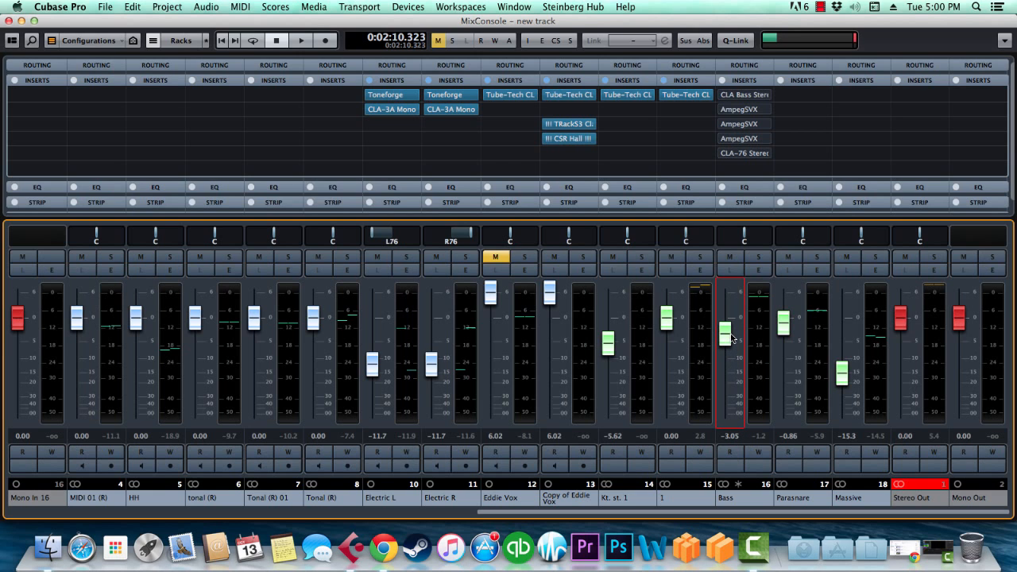
click(757, 270)
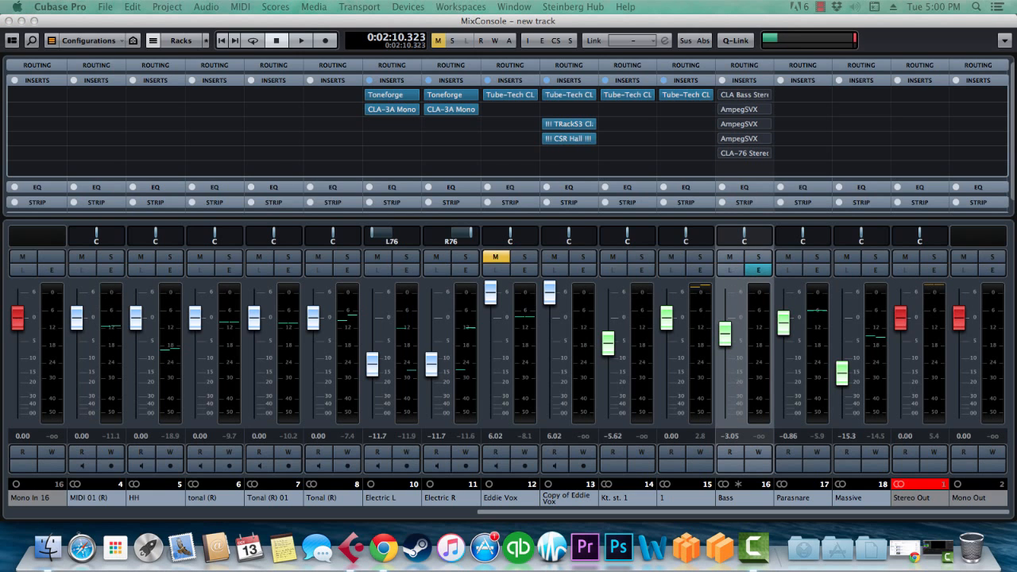
drag(547, 169, 343, 127)
mouse_move(327, 266)
mouse_down()
mouse_move(432, 333)
mouse_move(325, 263)
mouse_up()
Inspect the Bass channel strip modules and equalizer, and close the channel settings
click(373, 168)
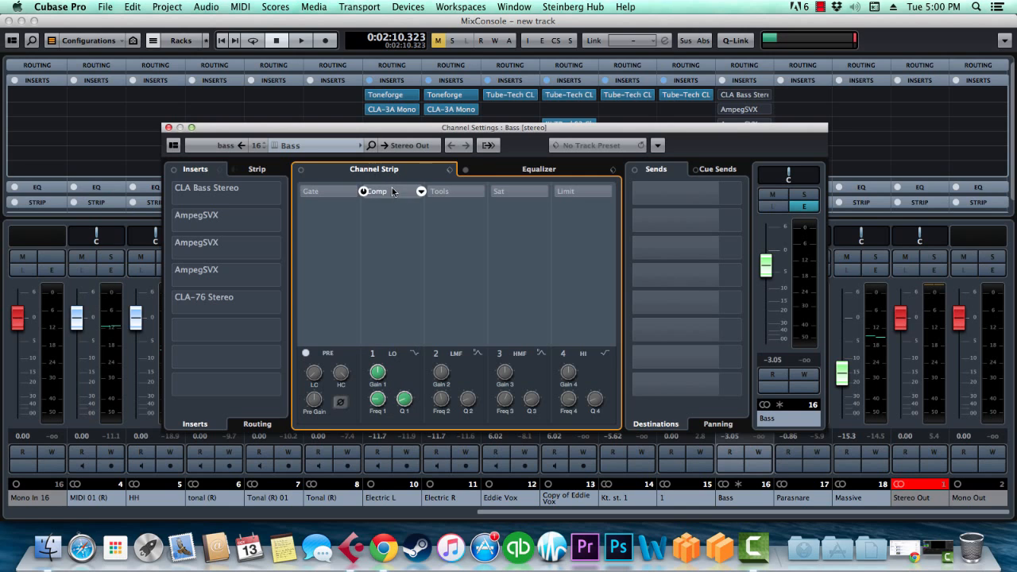
click(515, 170)
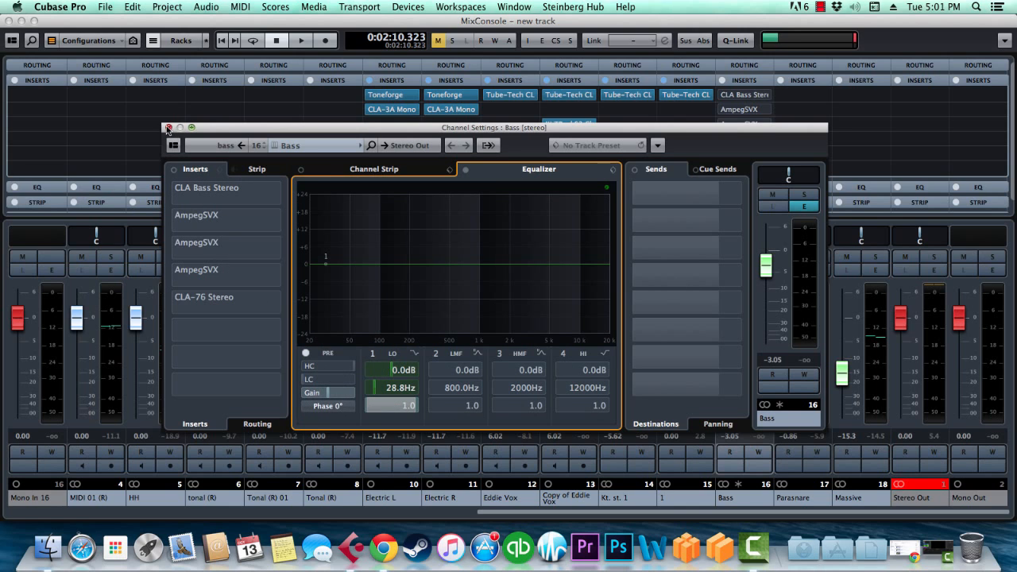
click(169, 128)
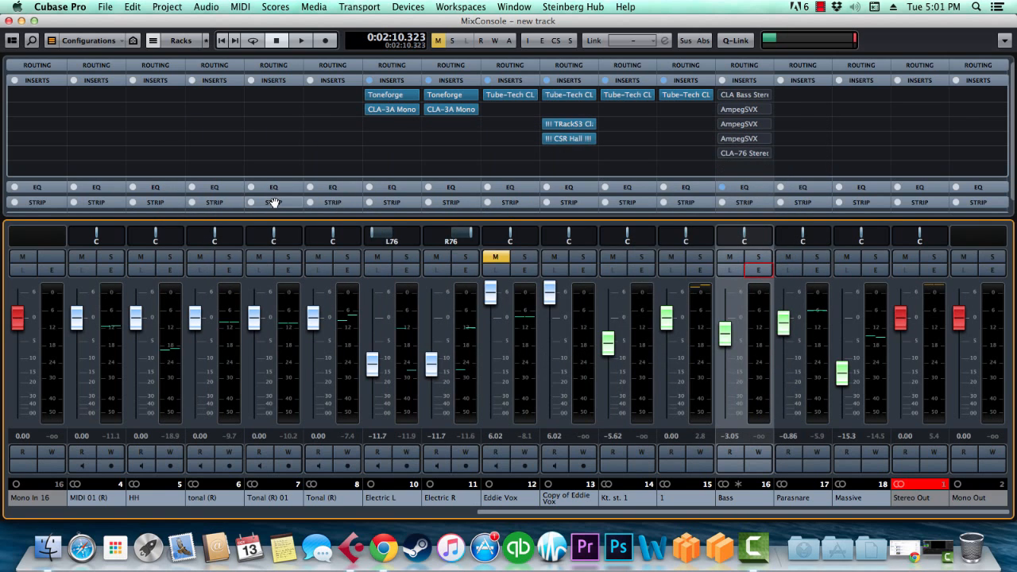
Return to the project window to examine the events on the frozen bass track and show the track's basic Inspector settings
key(F3)
scroll(408, 349, up, 3)
click(328, 248)
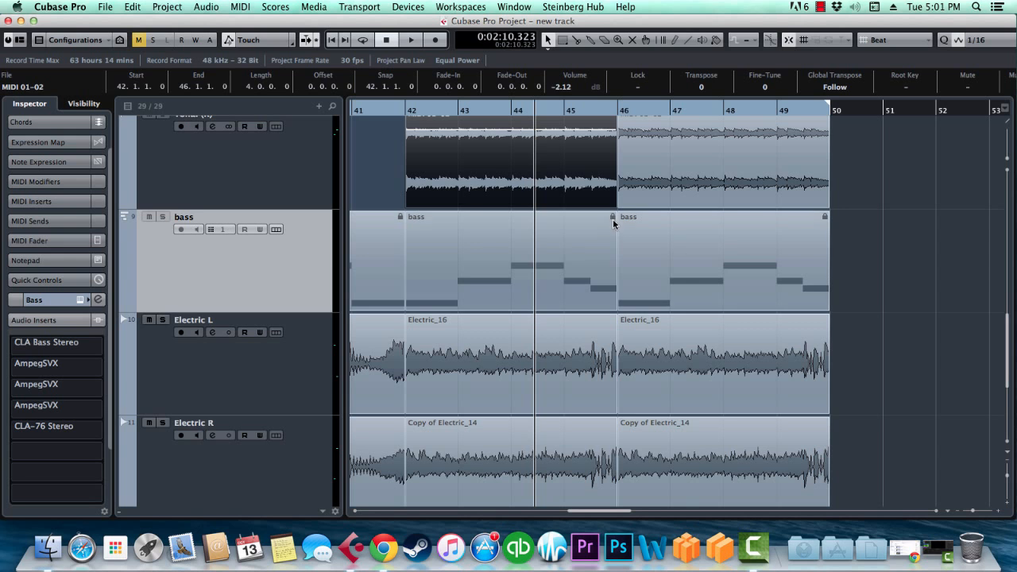
drag(973, 512, 965, 511)
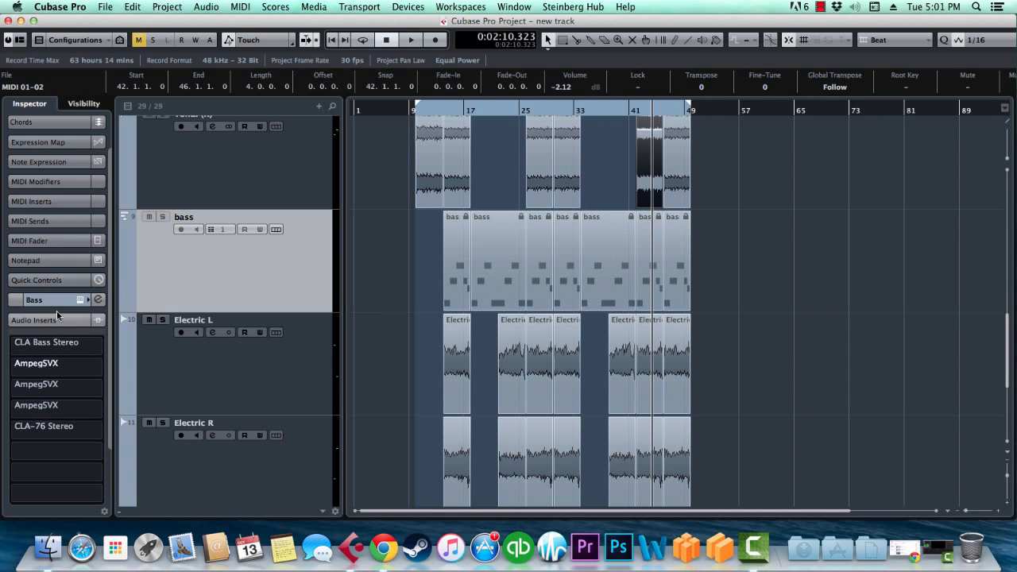
click(56, 122)
click(58, 125)
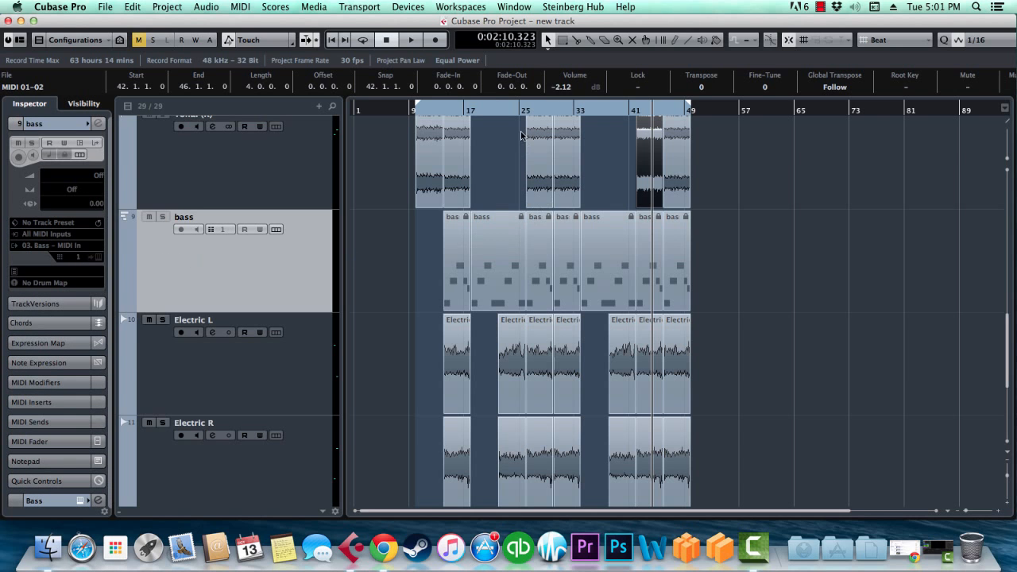
Play a short passage from the middle of the project to listen to the frozen bass track
drag(496, 110, 499, 191)
key(space)
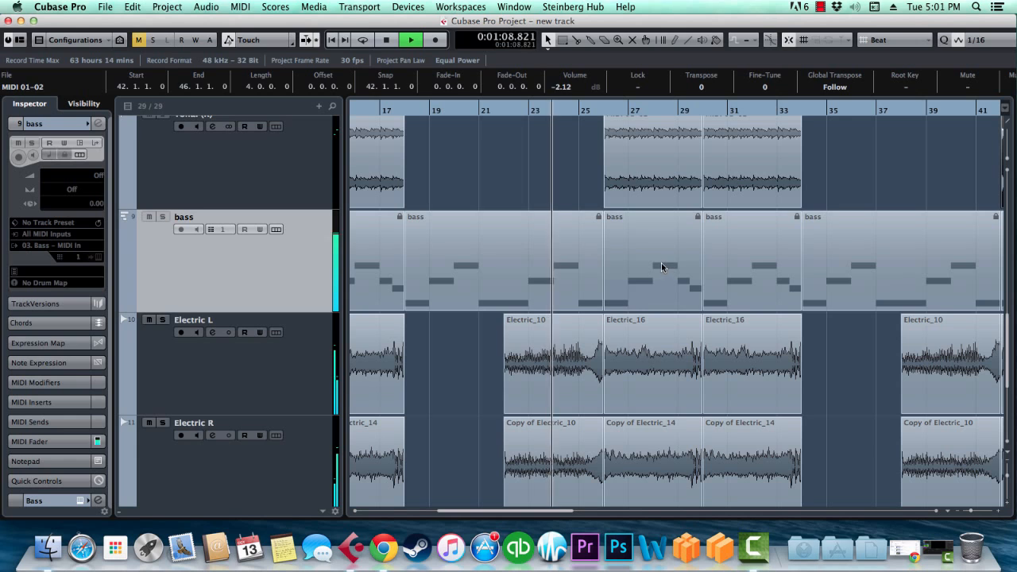
key(space)
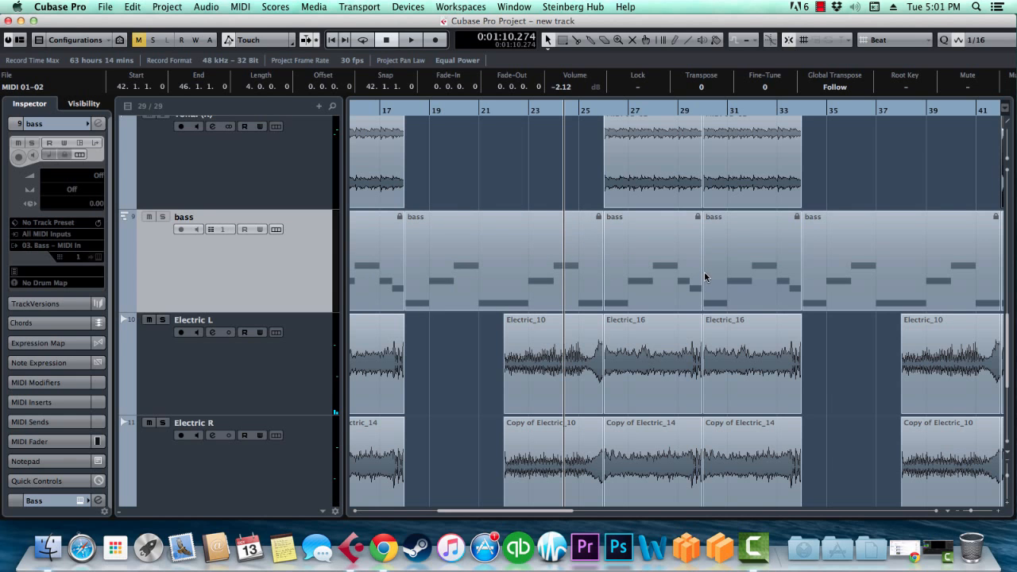
Select all the events on the frozen bass track, and unfreeze the Bass instrument in VST Instruments, deleting its freeze files
drag(973, 514, 959, 511)
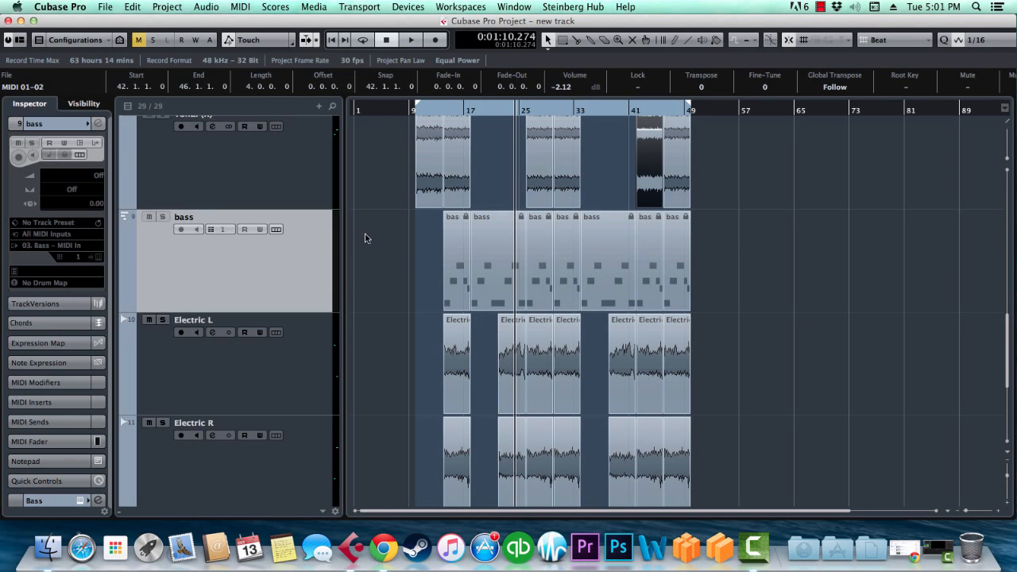
drag(374, 229, 742, 284)
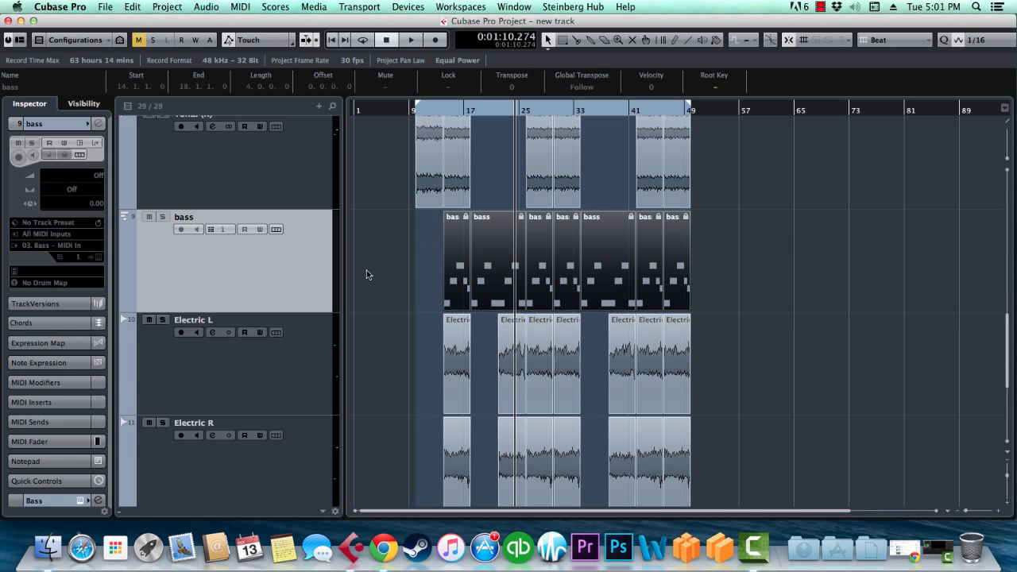
click(405, 8)
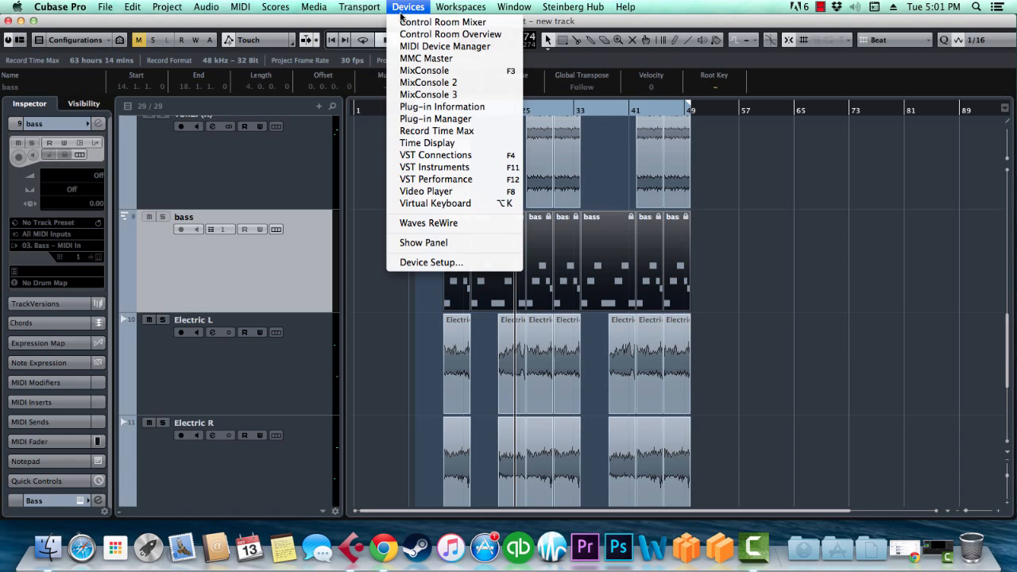
click(437, 168)
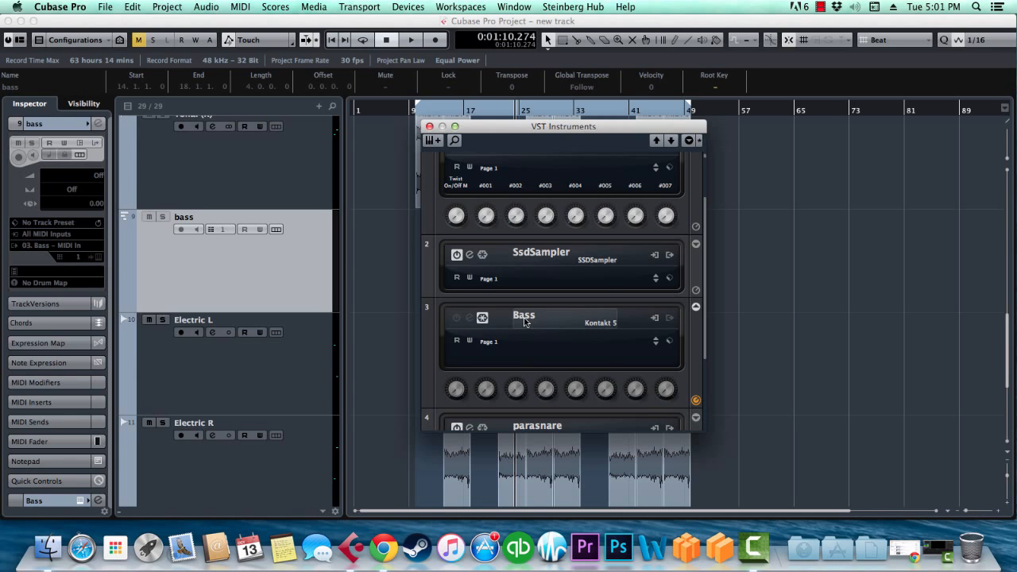
click(482, 317)
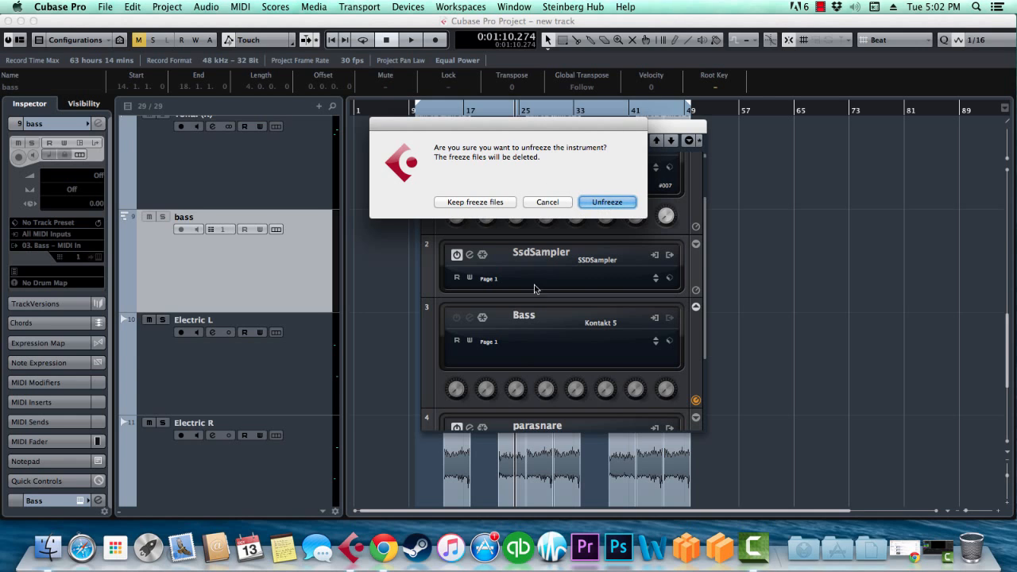
click(608, 202)
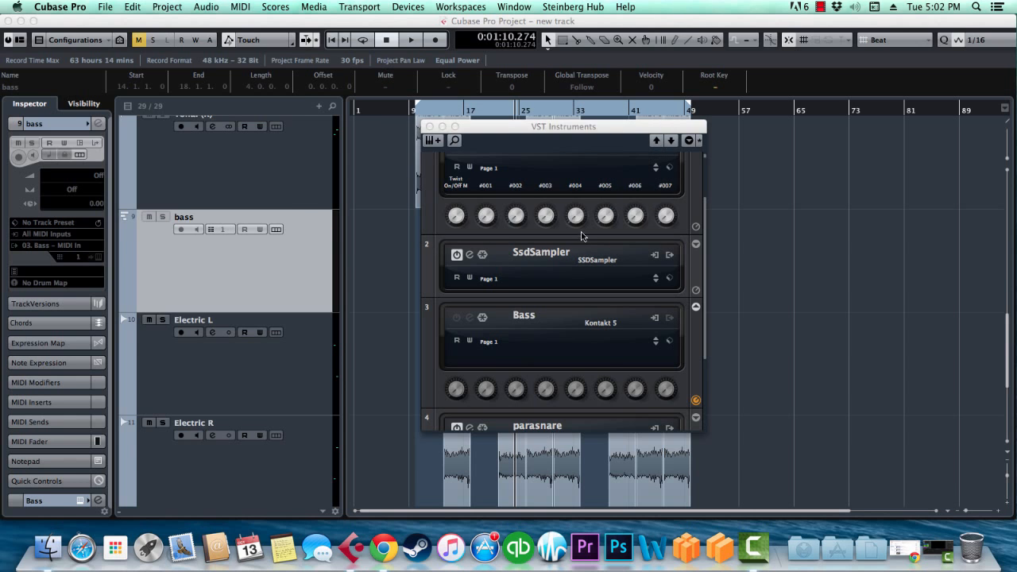
drag(566, 129, 915, 139)
click(500, 250)
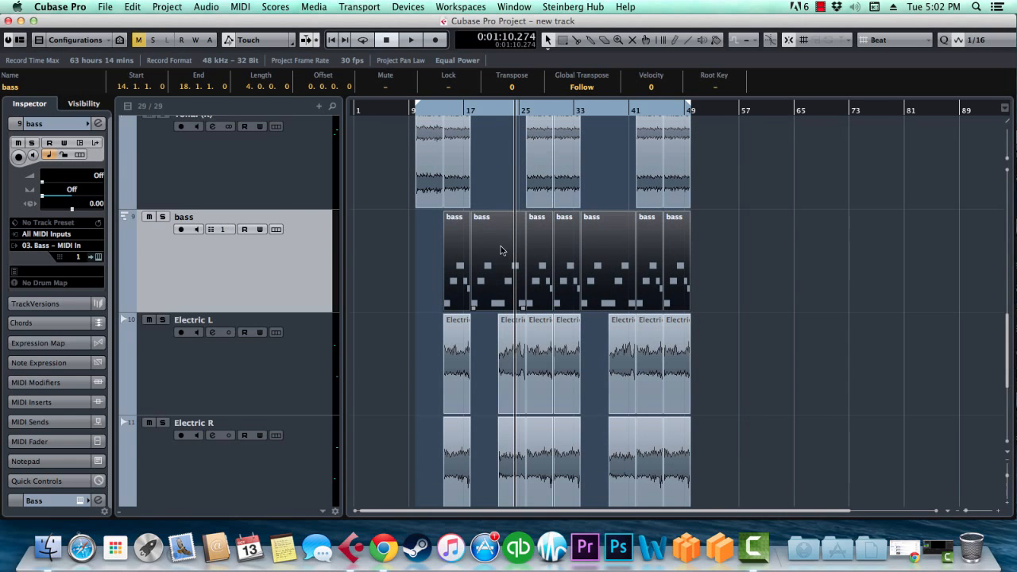
Deselect the bass events, open a bass part in the Key Editor to view its notes, and close the editor
click(401, 259)
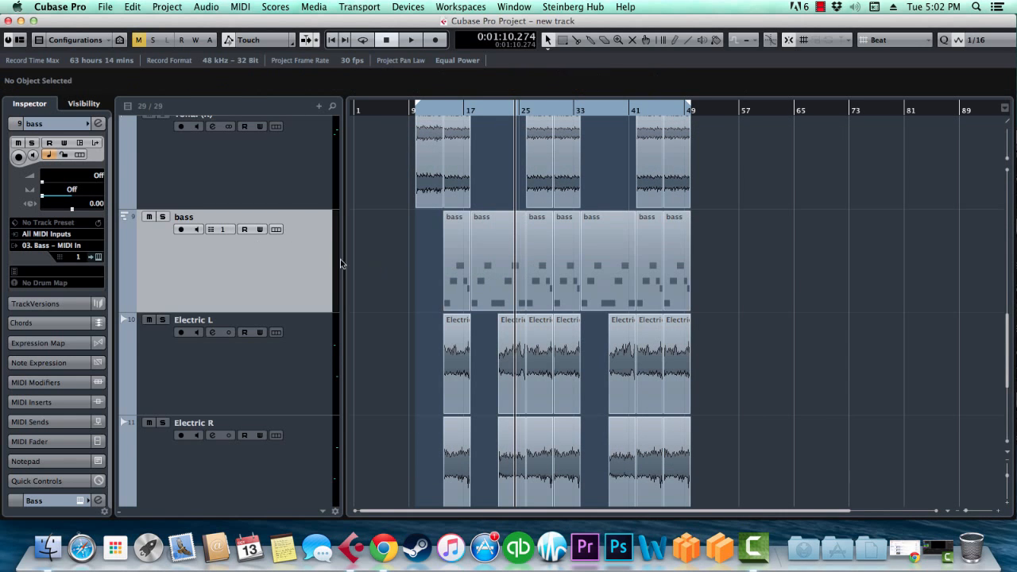
click(409, 6)
click(445, 169)
double_click(508, 285)
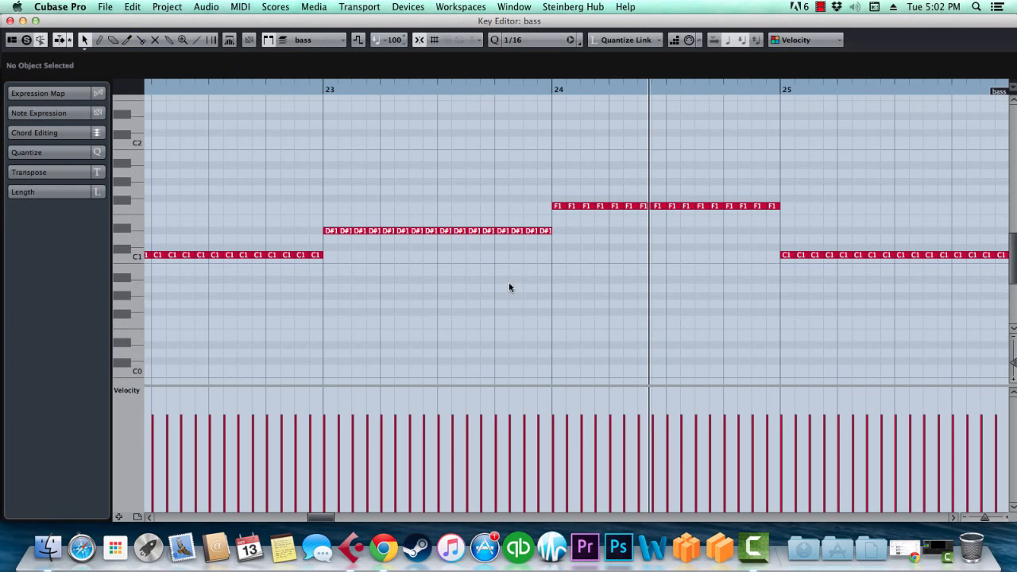
click(9, 21)
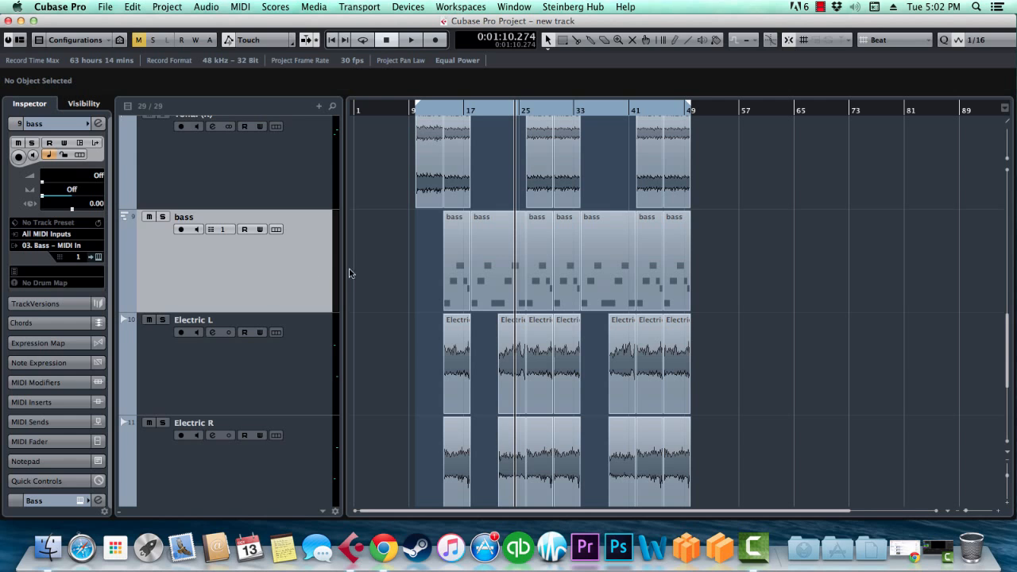
Freeze the channel of the muted vocal track (track 12) with a tail size of 10 s
scroll(321, 367, down, 4)
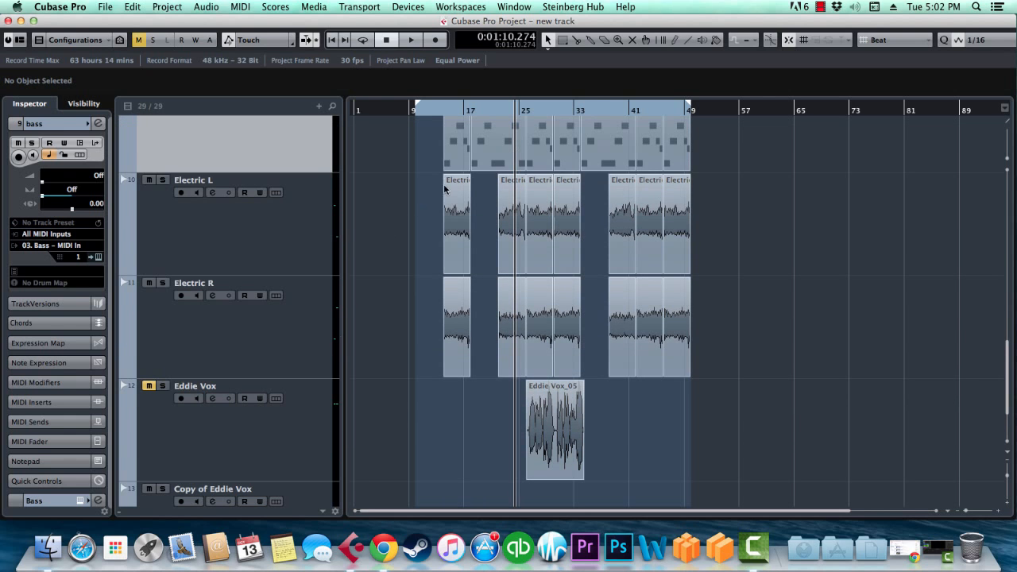
click(272, 259)
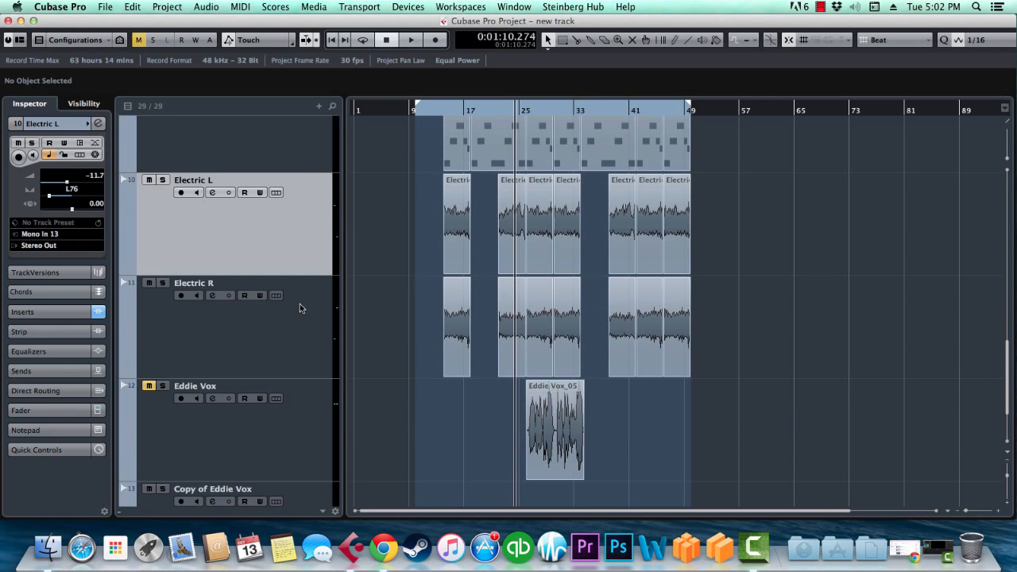
click(307, 411)
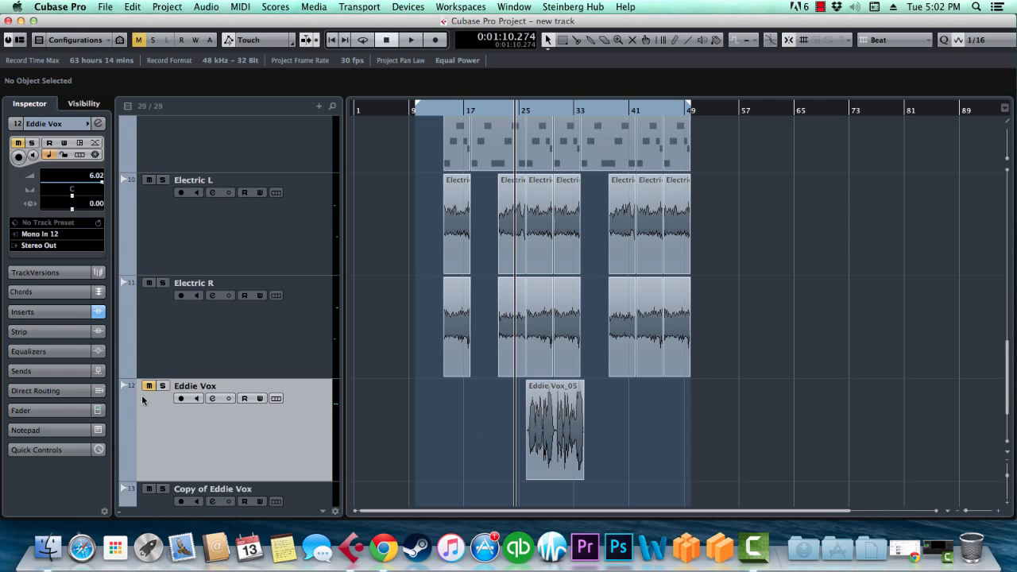
click(30, 310)
click(27, 182)
click(96, 156)
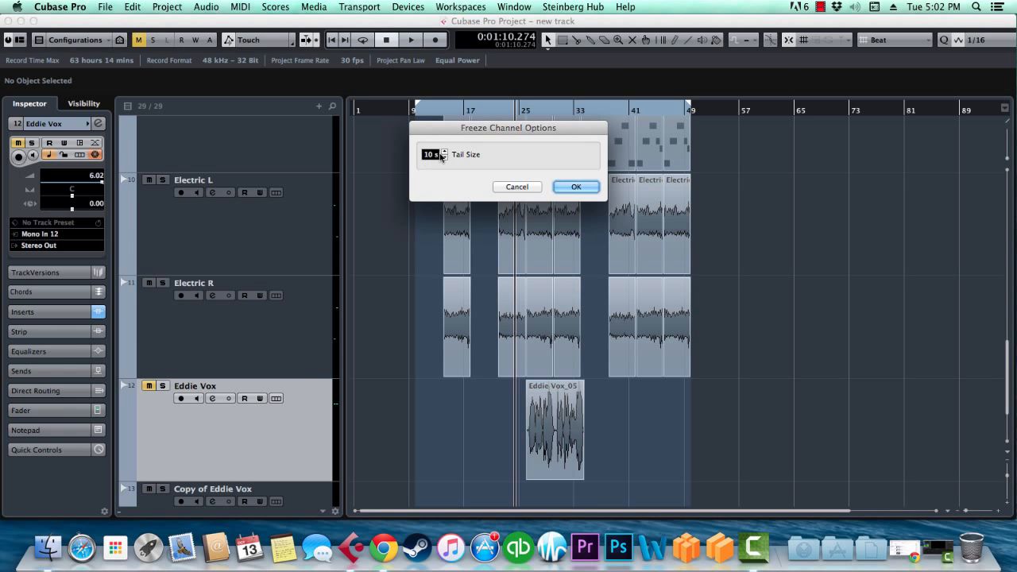
click(577, 188)
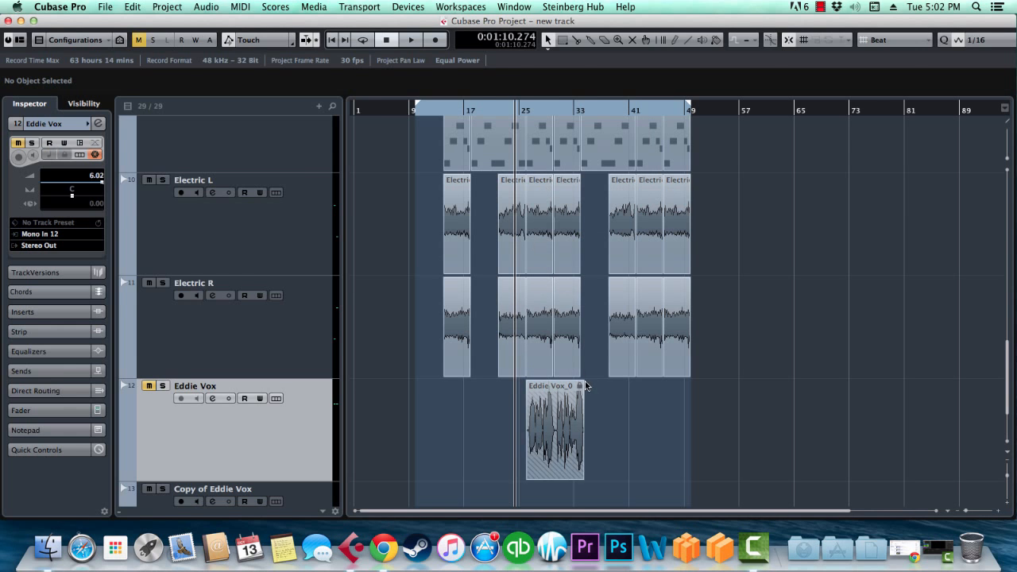
Select the frozen vocal event on track 12 and examine the track's insert list in the Inspector
click(563, 404)
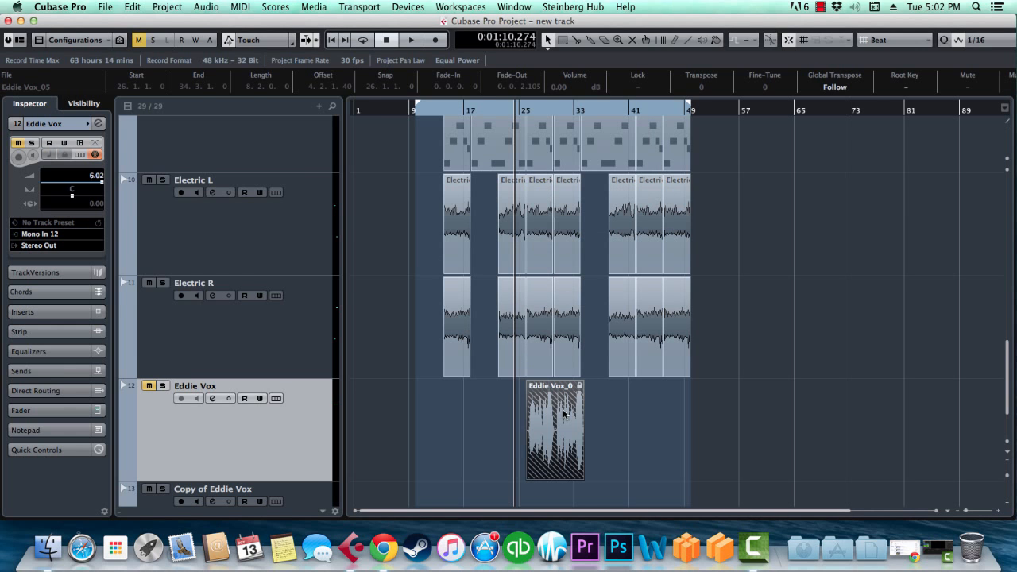
click(36, 311)
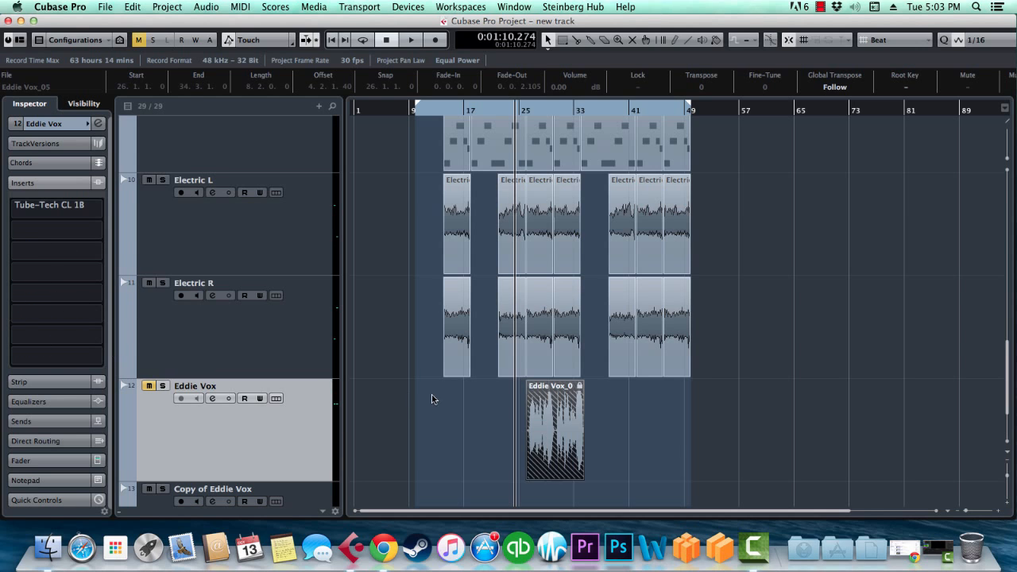
scroll(302, 317, down, 2)
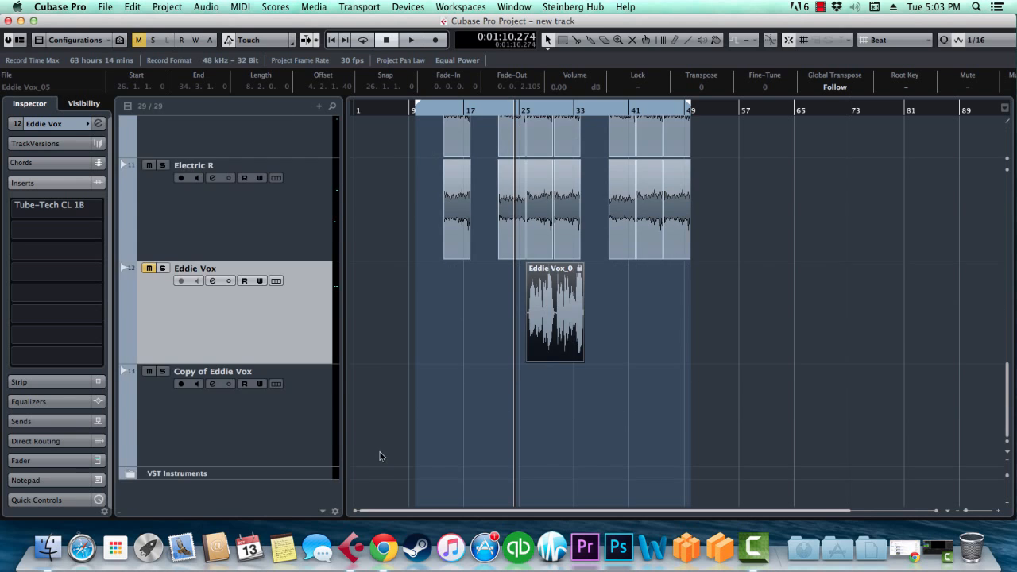
scroll(349, 454, up, 5)
scroll(354, 429, down, 3)
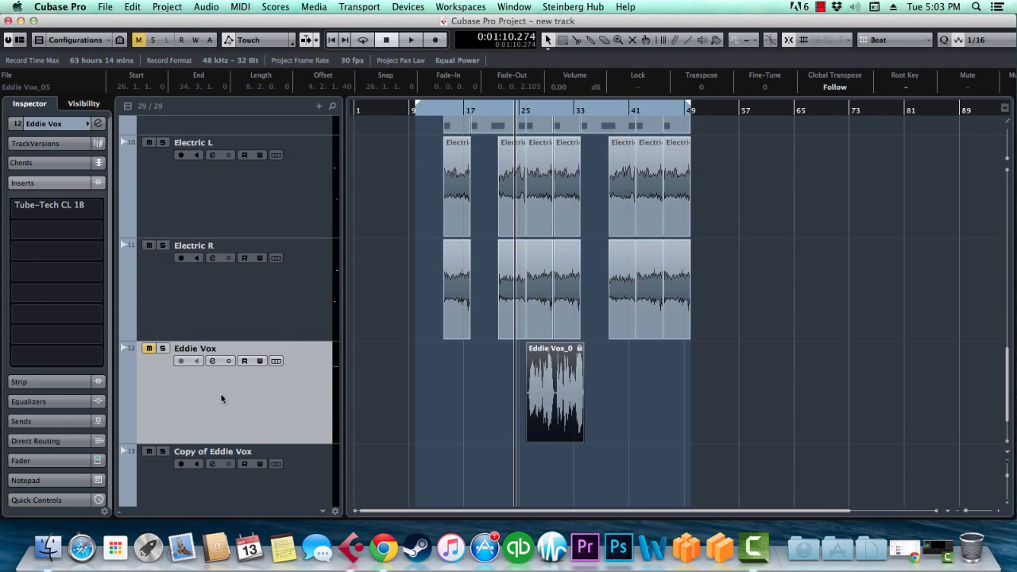
Show the muted vocal track's basic Inspector settings, unfreeze its channel, and deselect the vocal event
click(71, 123)
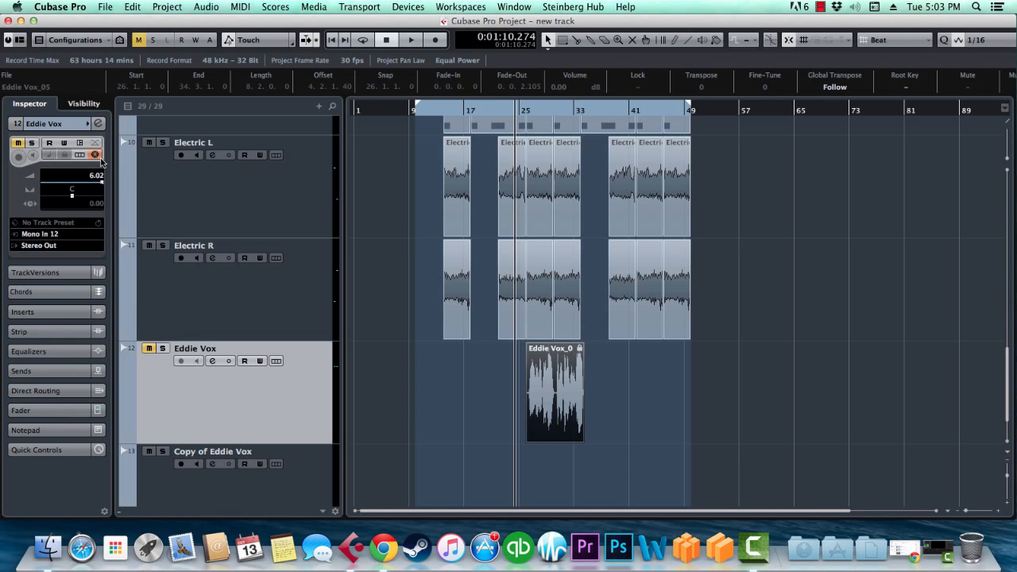
click(95, 155)
click(608, 200)
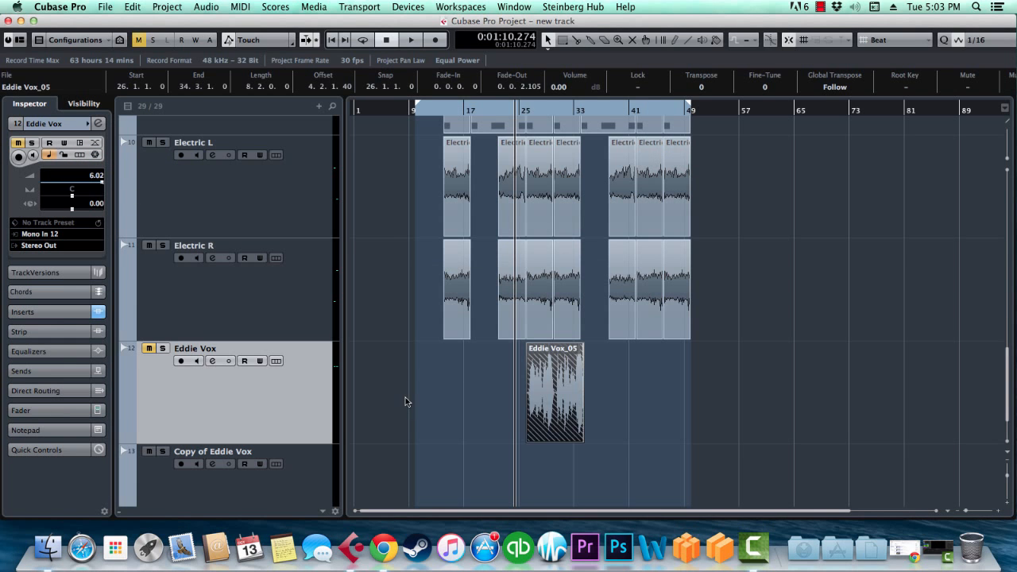
click(406, 398)
scroll(298, 394, up, 3)
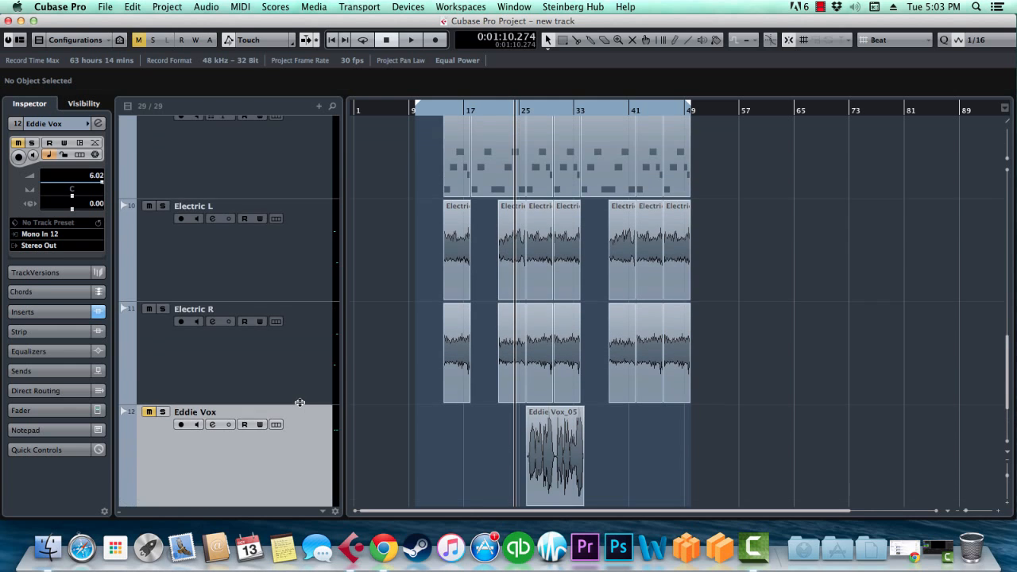
scroll(386, 427, up, 10)
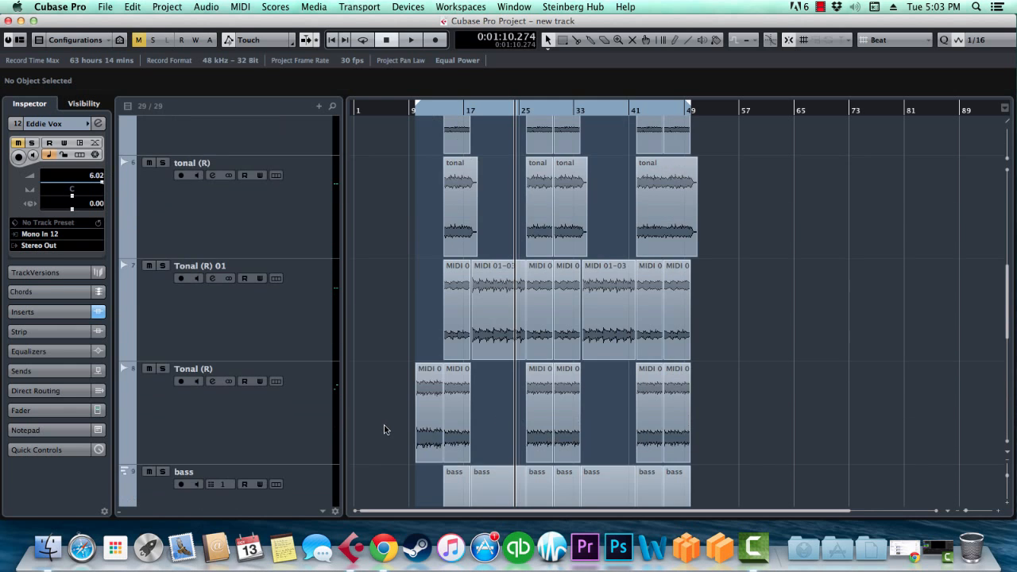
scroll(385, 428, down, 1)
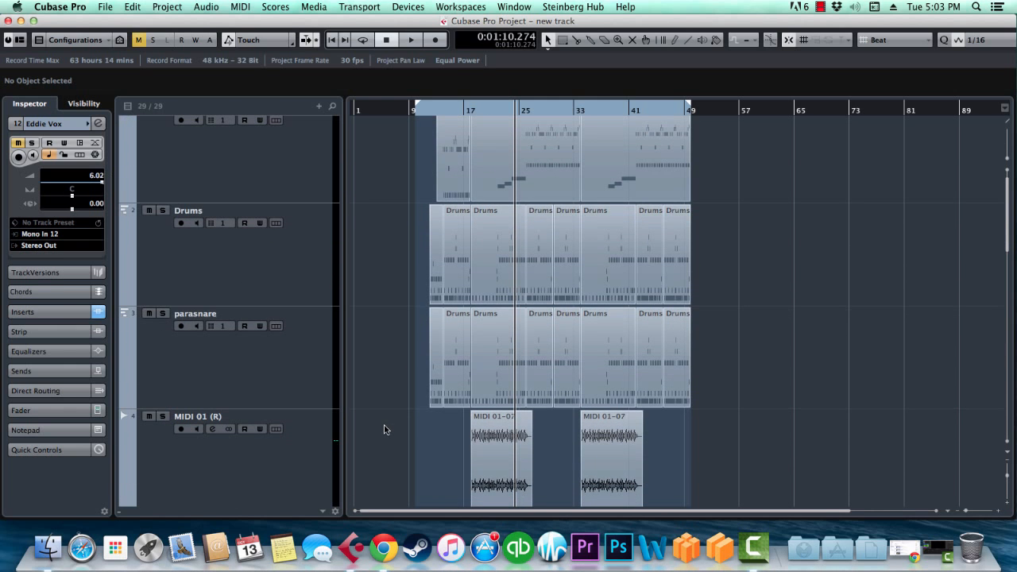